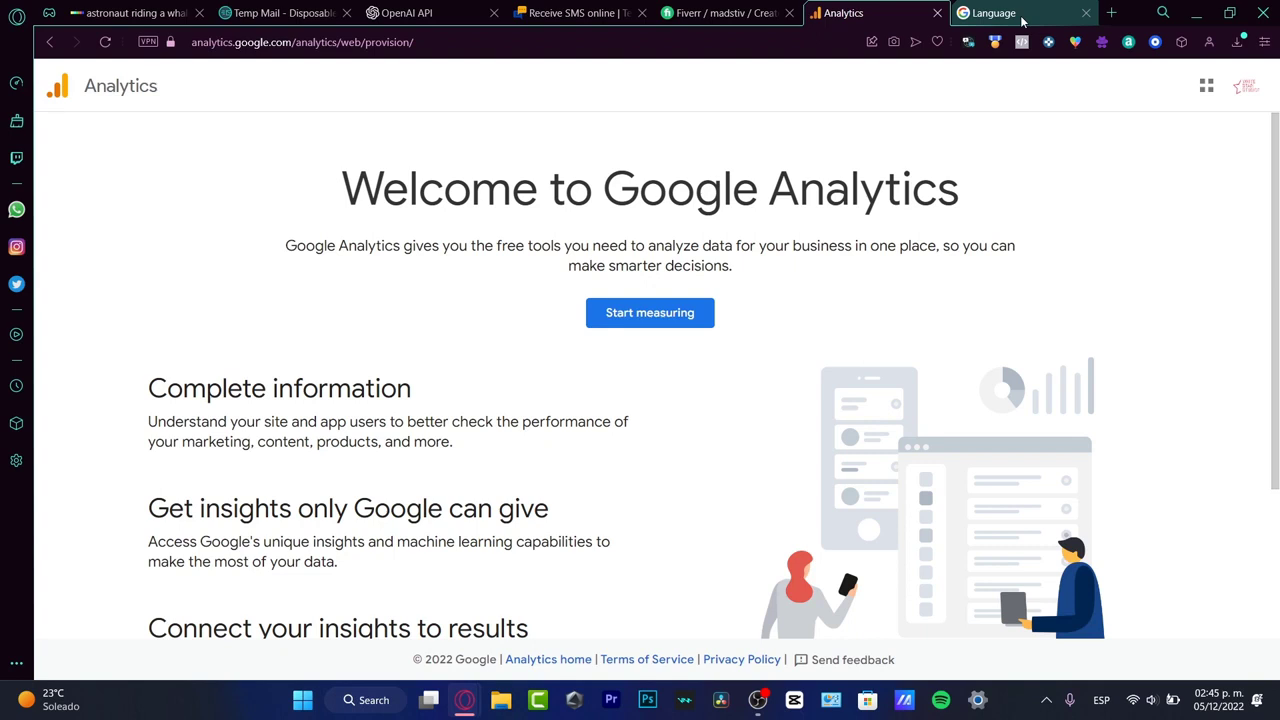
Step: Search the web for "meta" in the browser tab that holds the Google Account language settings
click(988, 22)
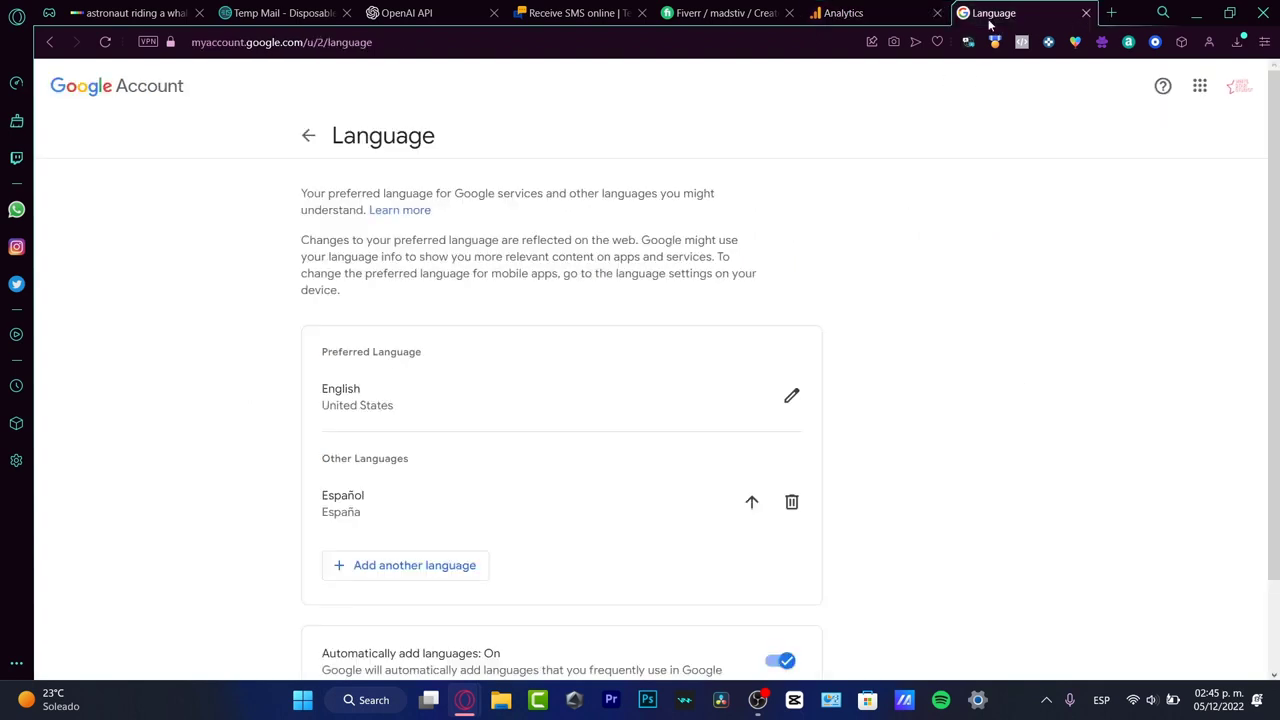
click(816, 38)
text(ad)
key(BackSpace)
key(BackSpace)
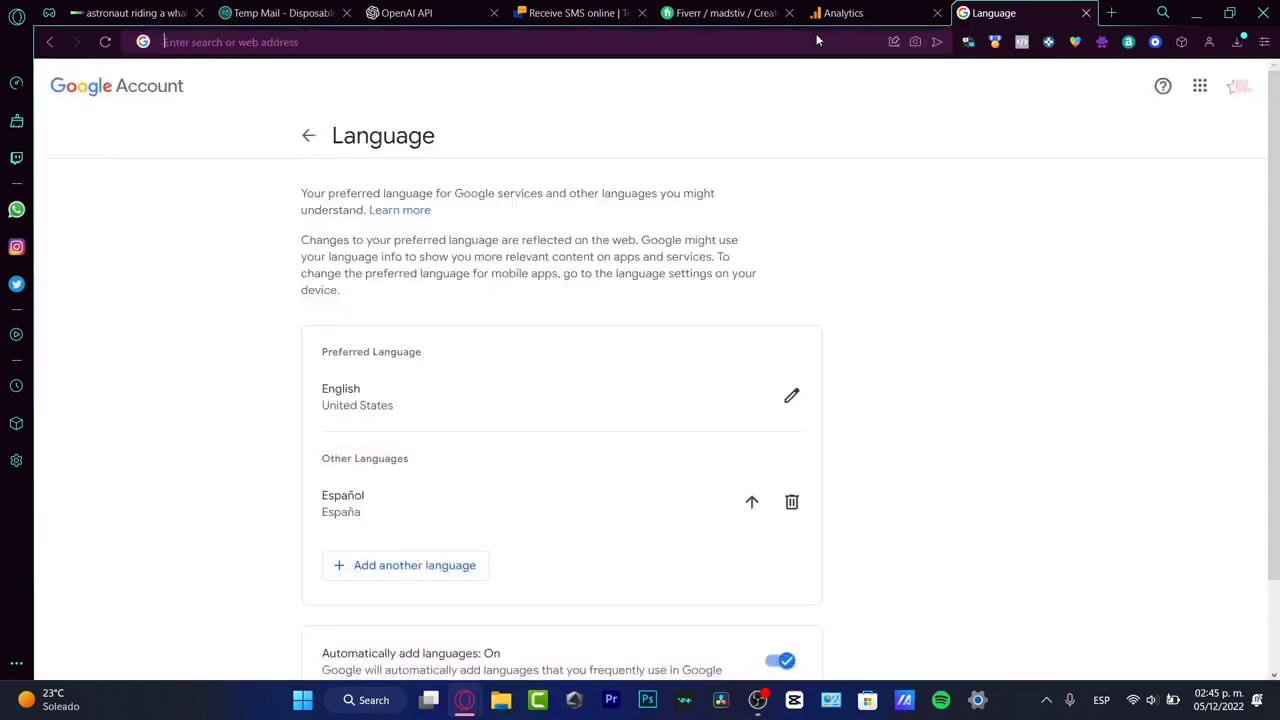
text(meta)
key(Return)
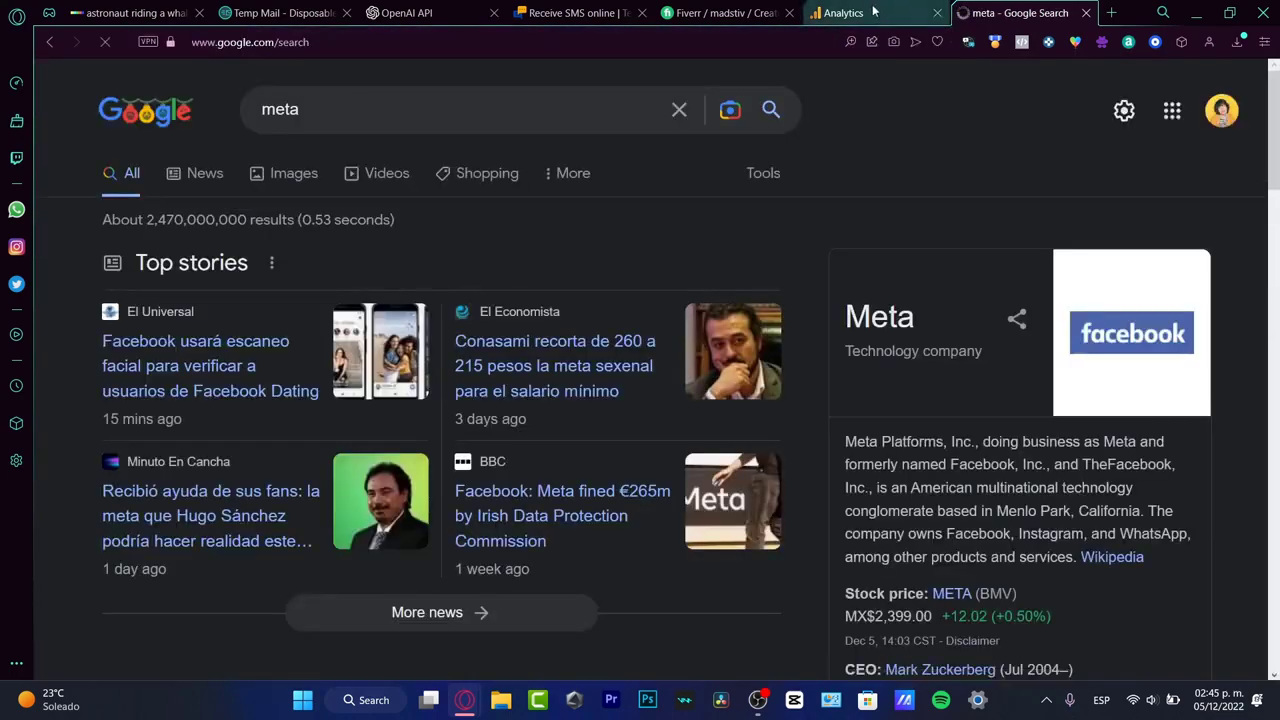
click(873, 11)
click(1010, 12)
Step: Search for "creator studio meta", open the Creator Studio | Meta for Creators result and go to the Meta for Creators Get started page
scroll(662, 286, down, 1)
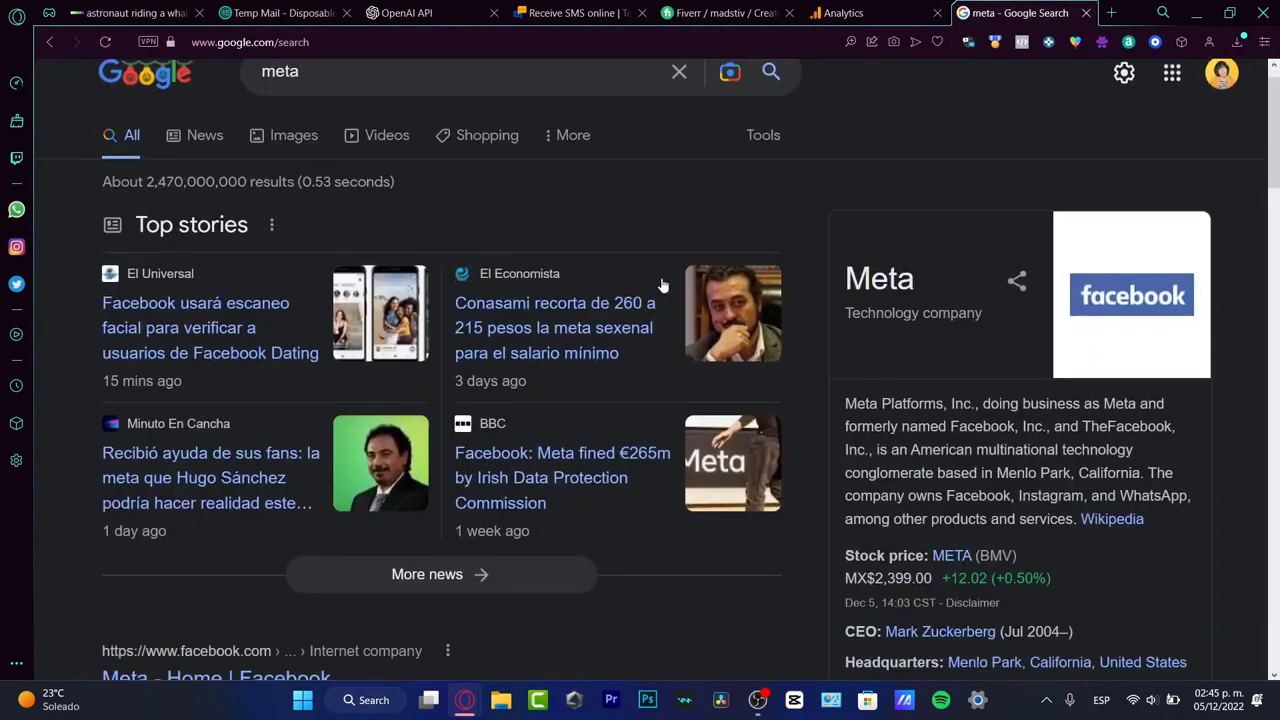
scroll(662, 286, down, 5)
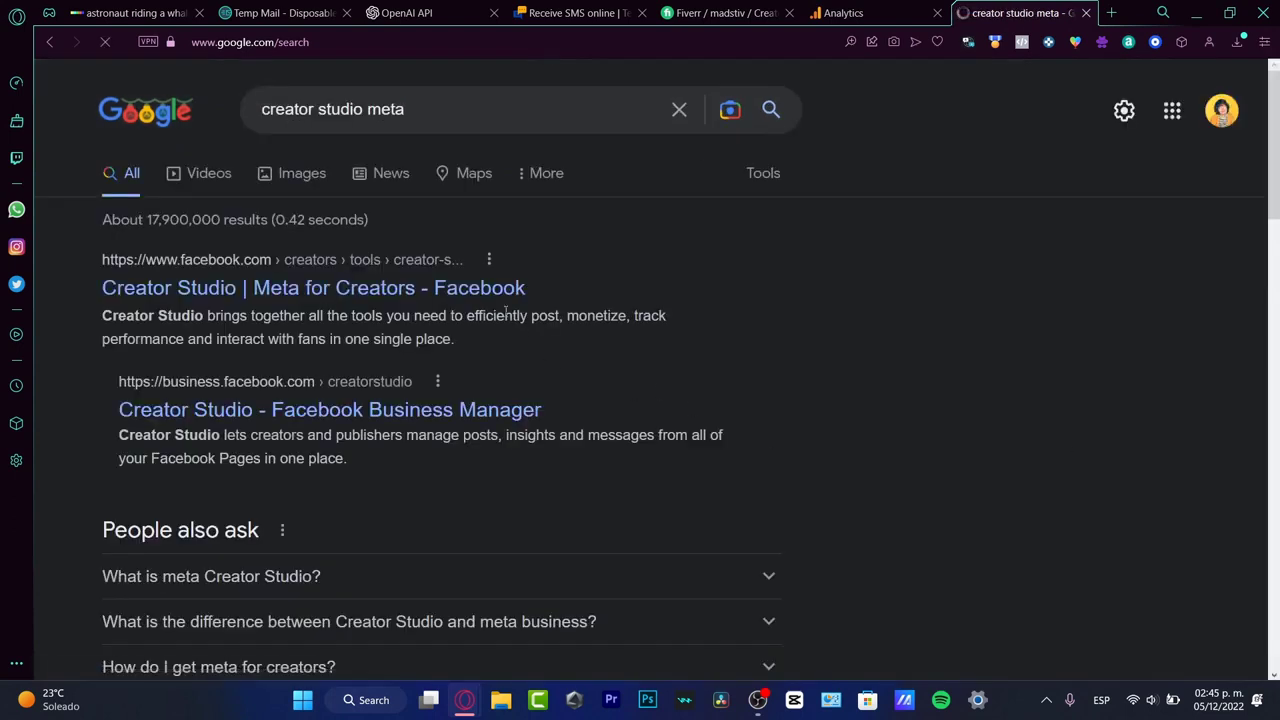
click(482, 290)
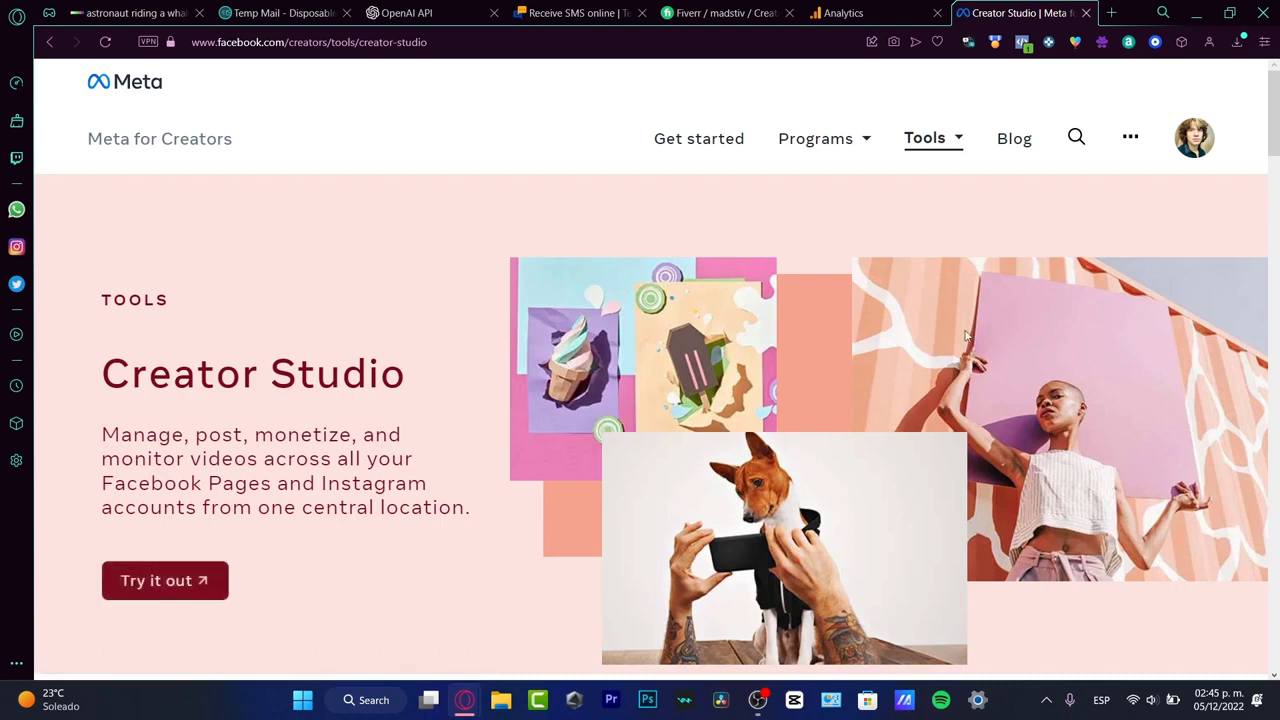
click(216, 146)
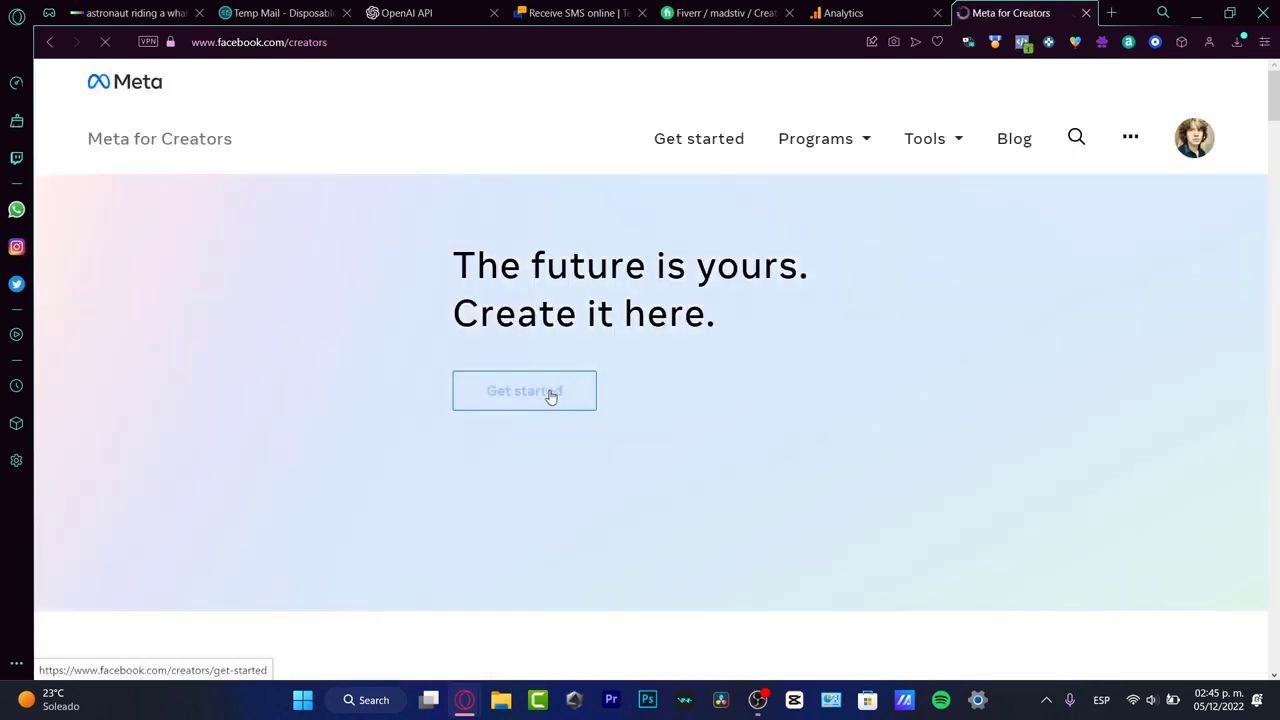
click(243, 479)
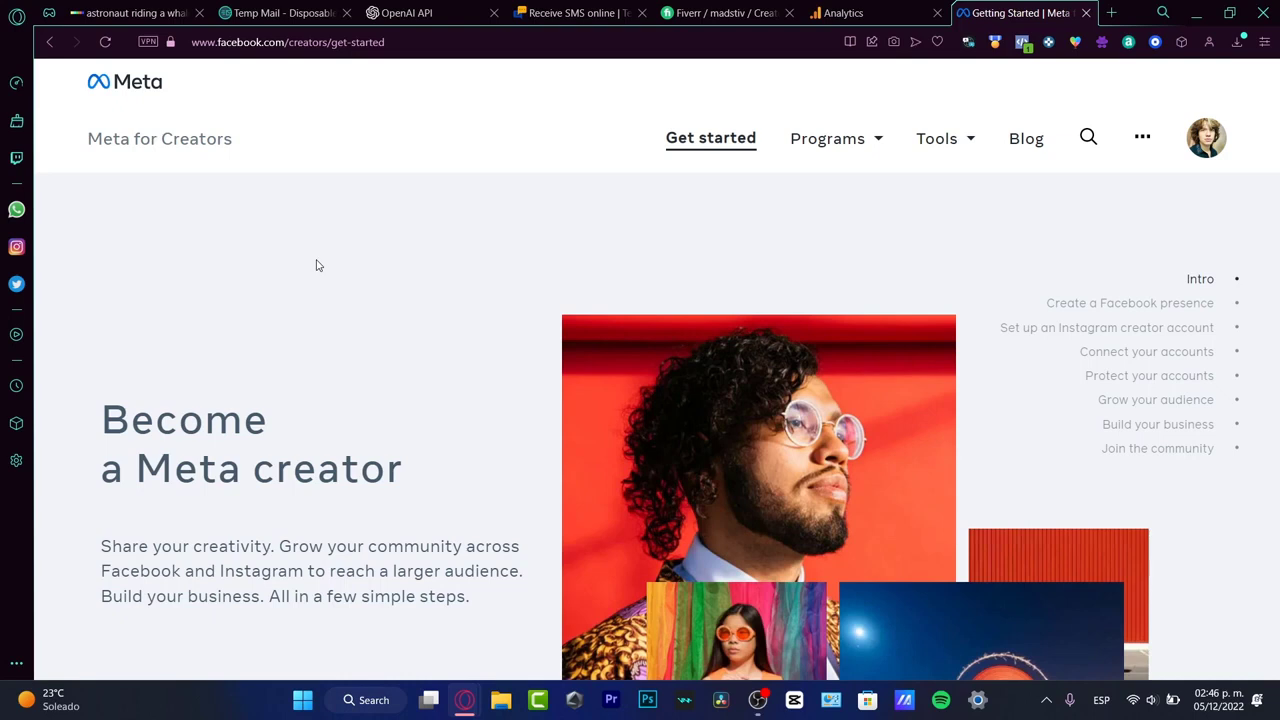
Step: Examine the Google Analytics welcome heading and description, and check the open Meta for Creators page against it
click(903, 12)
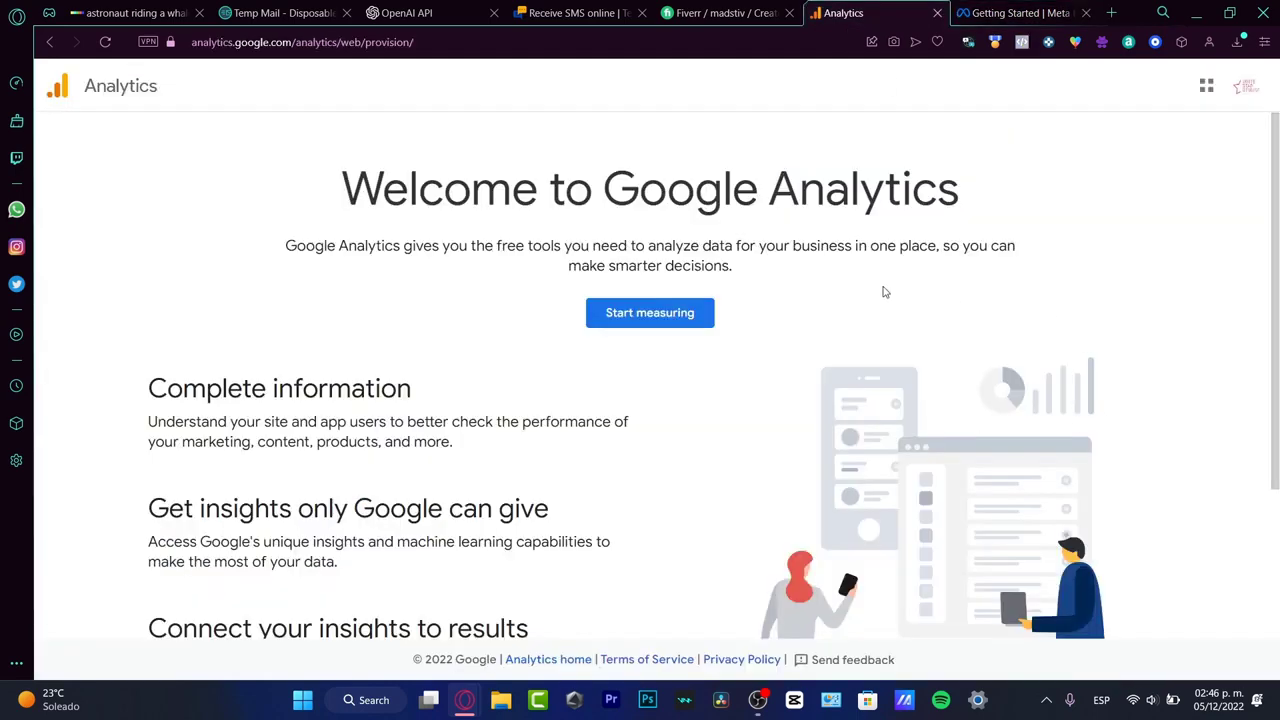
drag(584, 212, 968, 215)
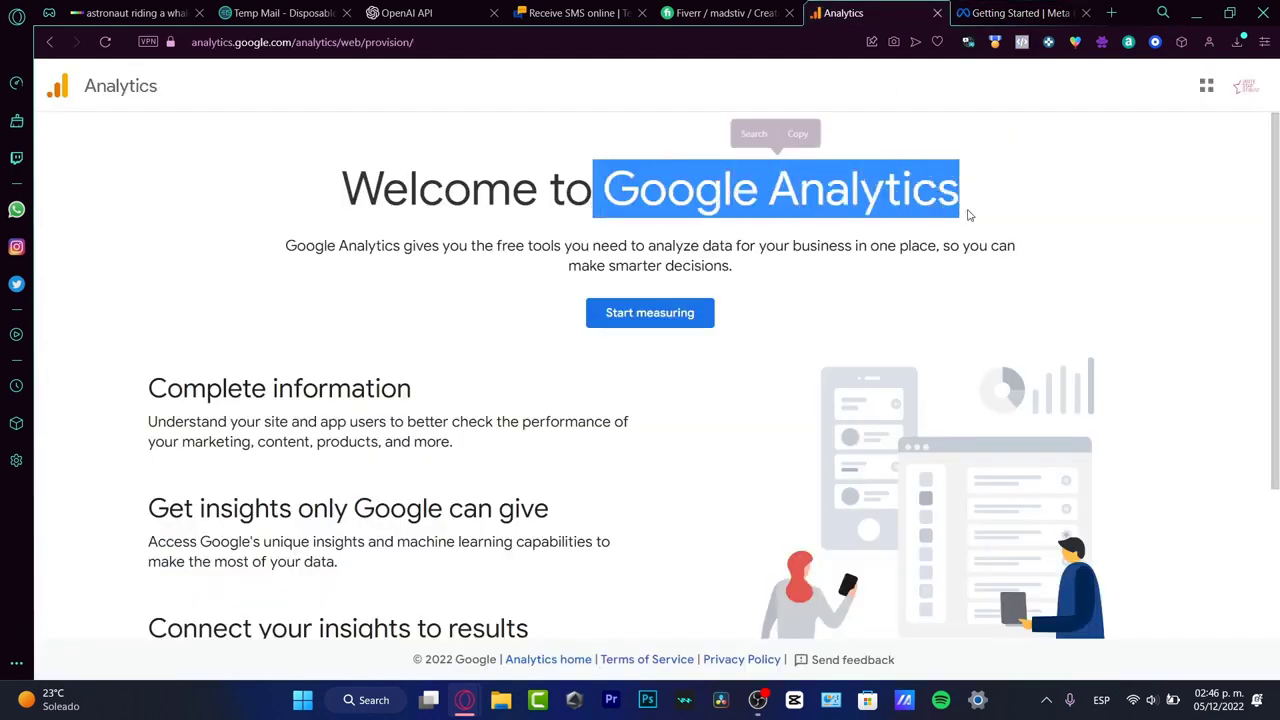
click(923, 279)
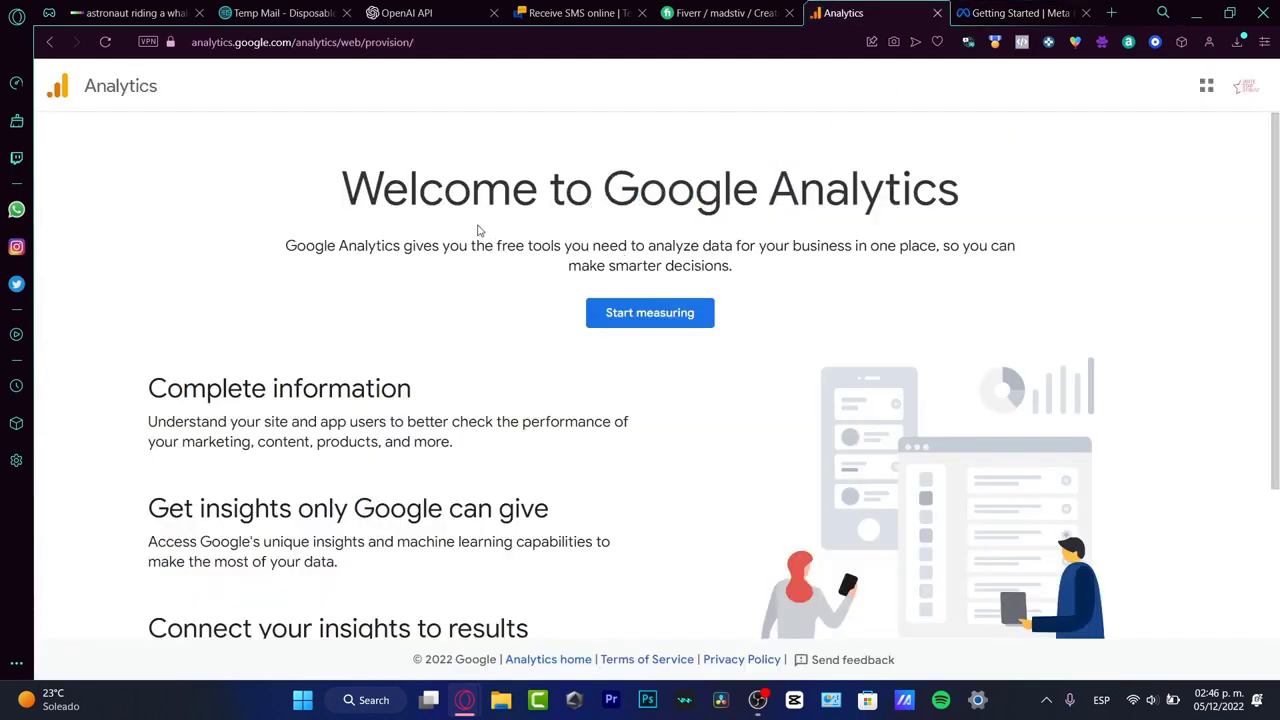
drag(501, 246, 1013, 248)
click(820, 281)
click(1015, 13)
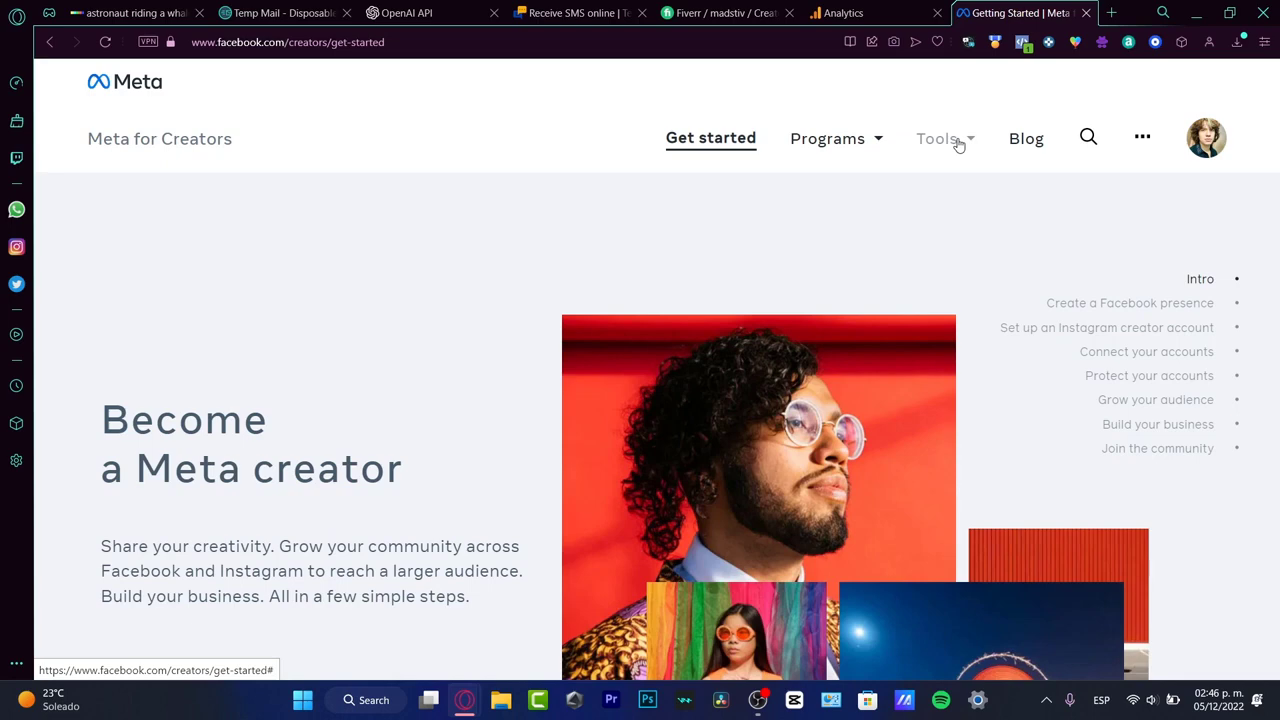
click(843, 13)
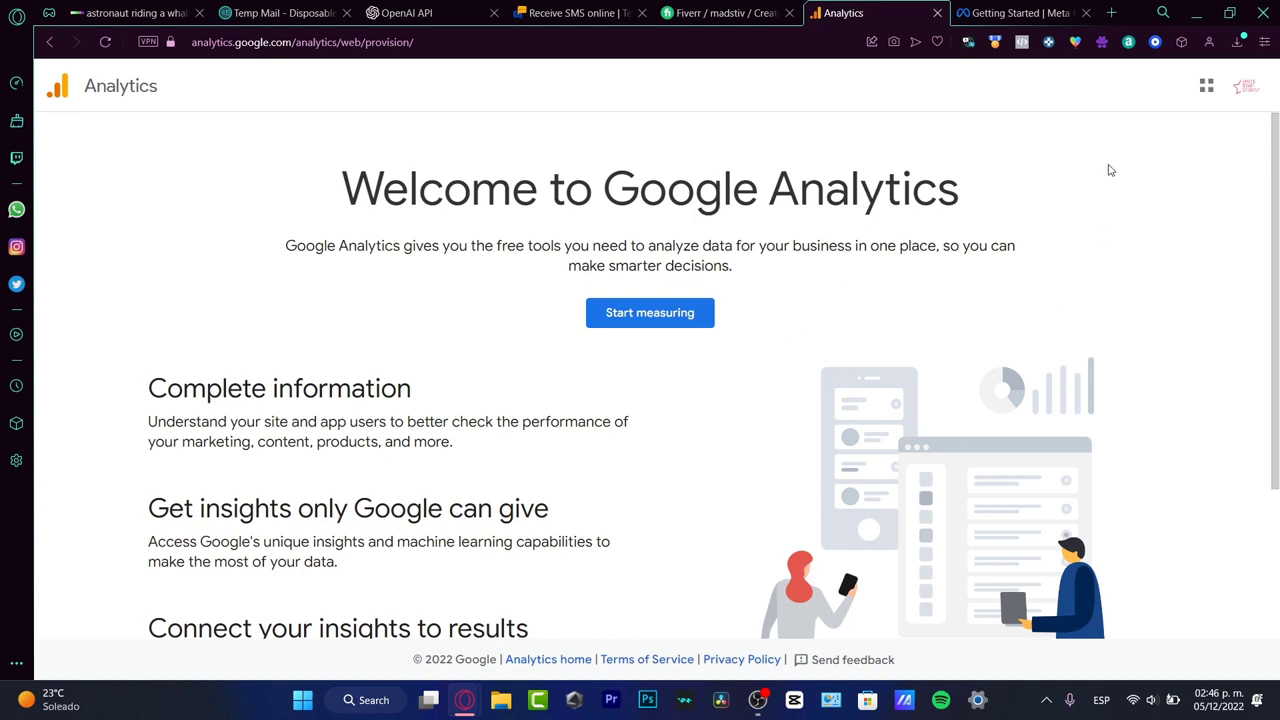
Step: Check which Google account is signed in and start measuring to begin the Analytics account setup
click(1258, 90)
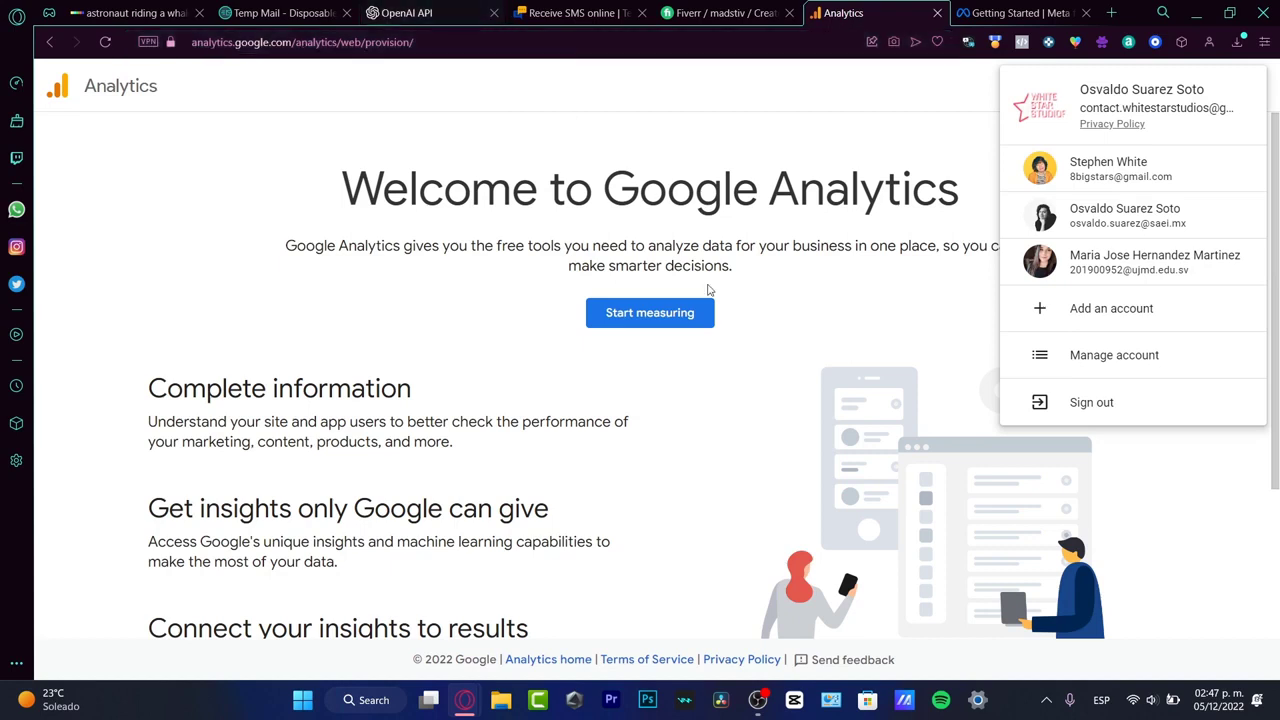
click(667, 318)
click(679, 318)
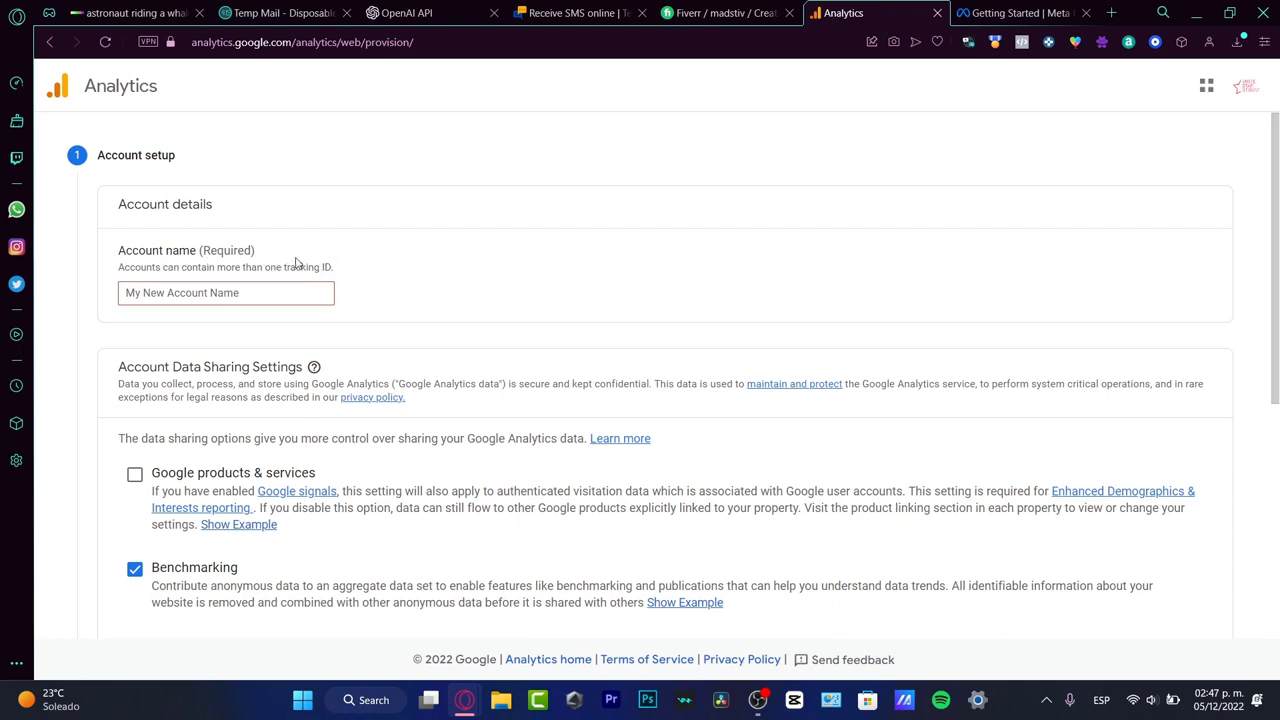
Step: Read the note on tracking IDs and enter whitestar as the Analytics account name
drag(336, 266, 284, 267)
click(351, 288)
click(302, 296)
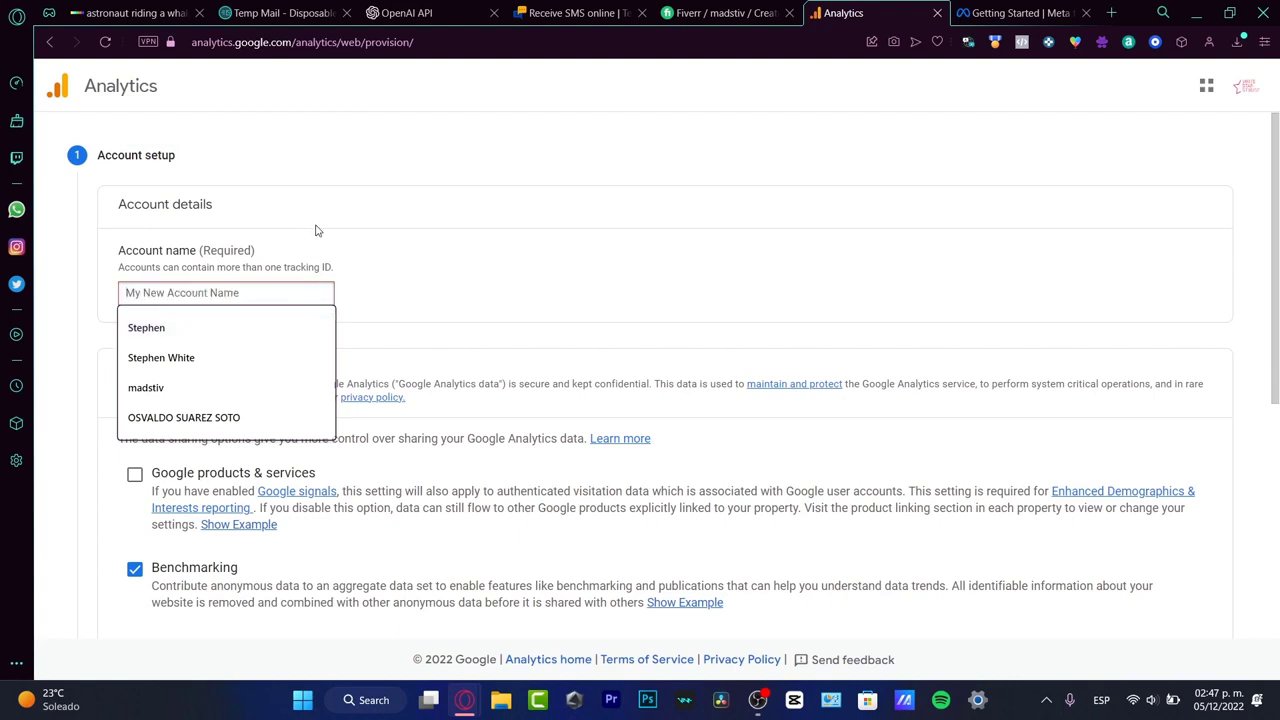
text(md)
key(BackSpace)
key(BackSpace)
text(m)
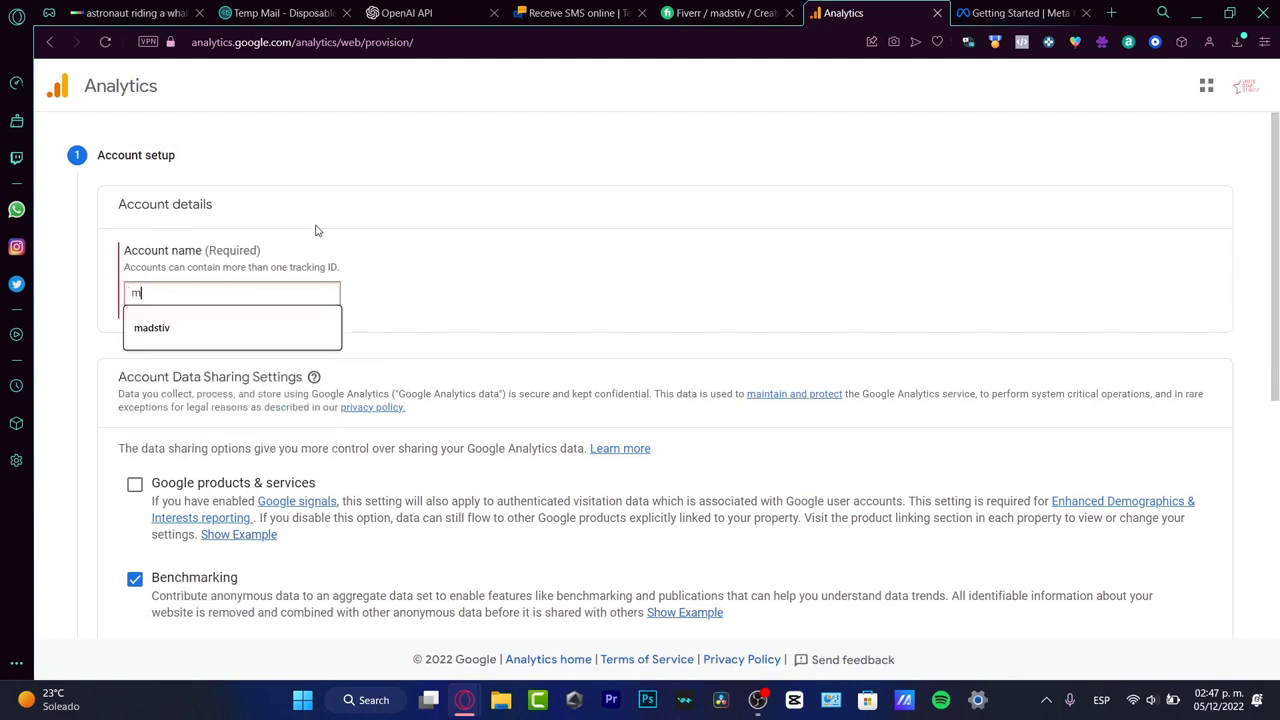
key(BackSpace)
text(whitestar)
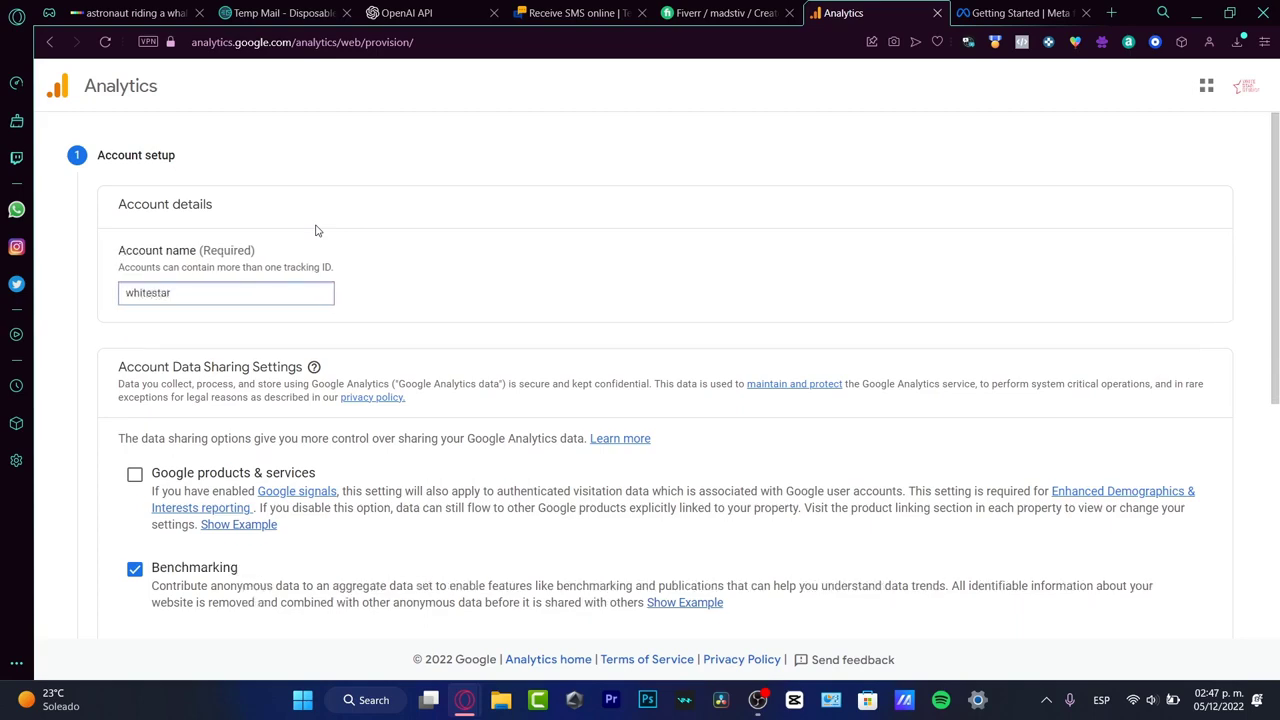
Step: Enable data sharing for Google products & services and proceed to the property setup
scroll(315, 230, down, 3)
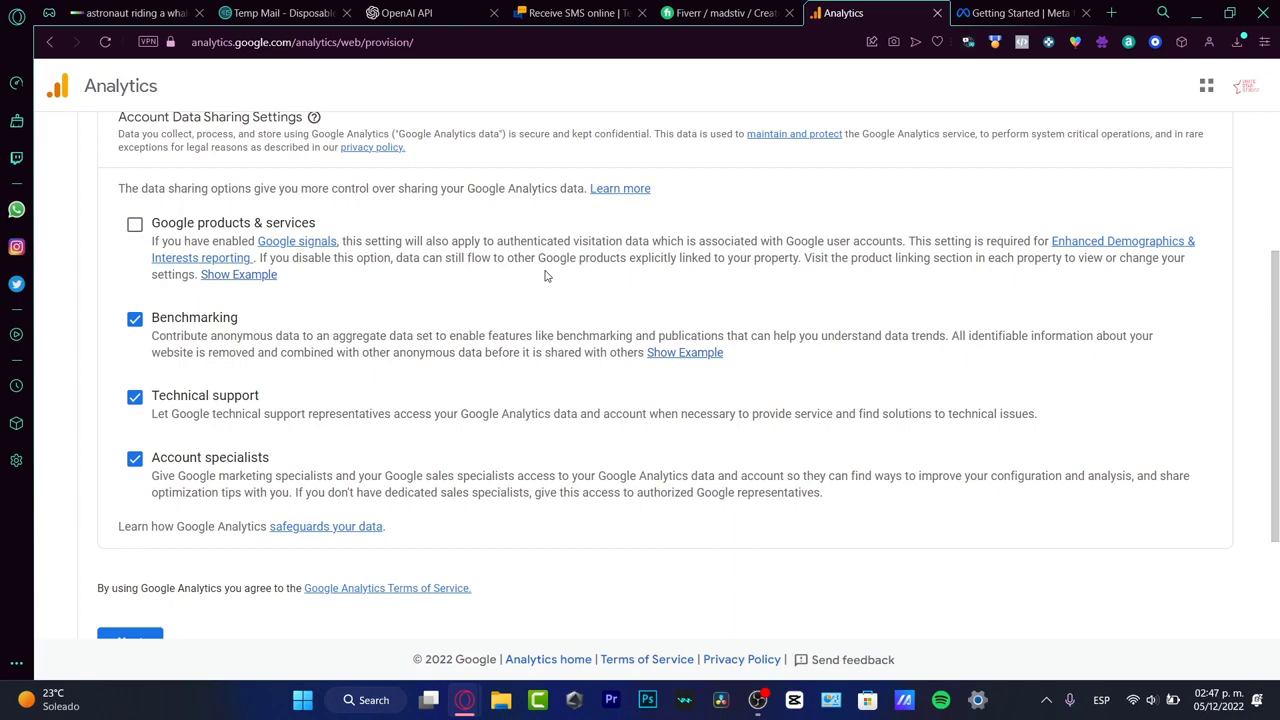
click(133, 230)
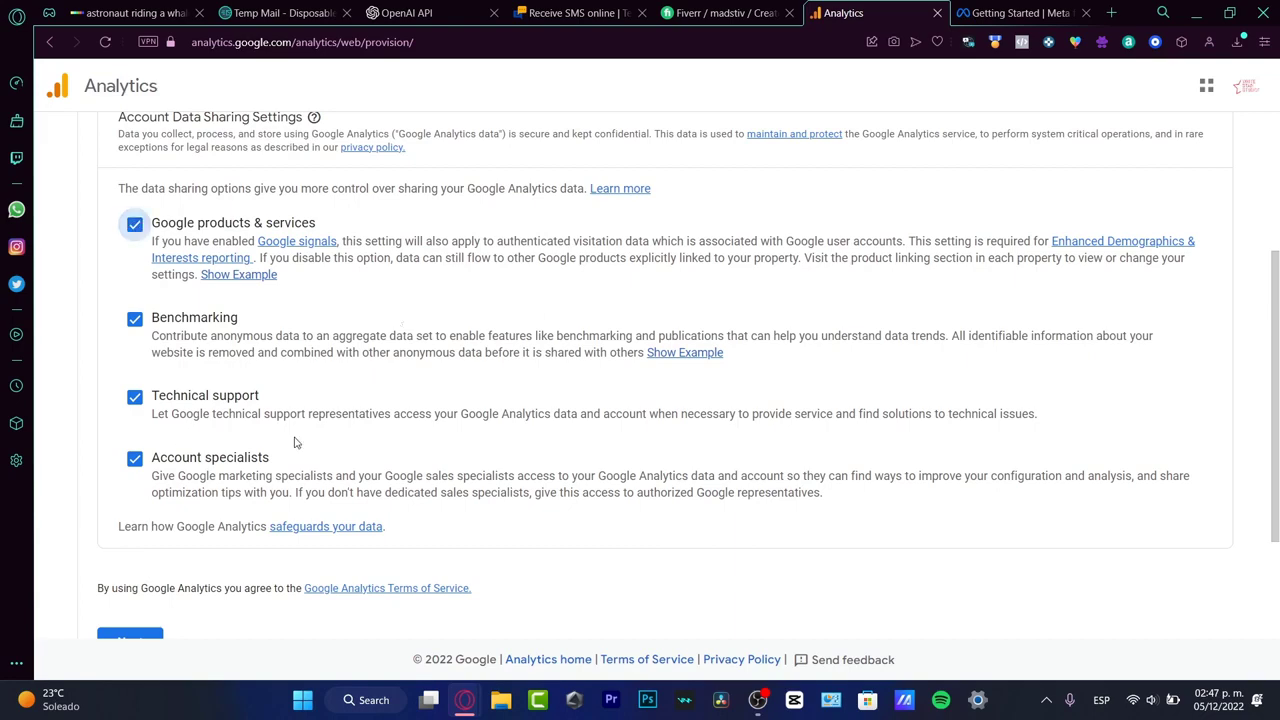
scroll(297, 443, down, 2)
click(130, 470)
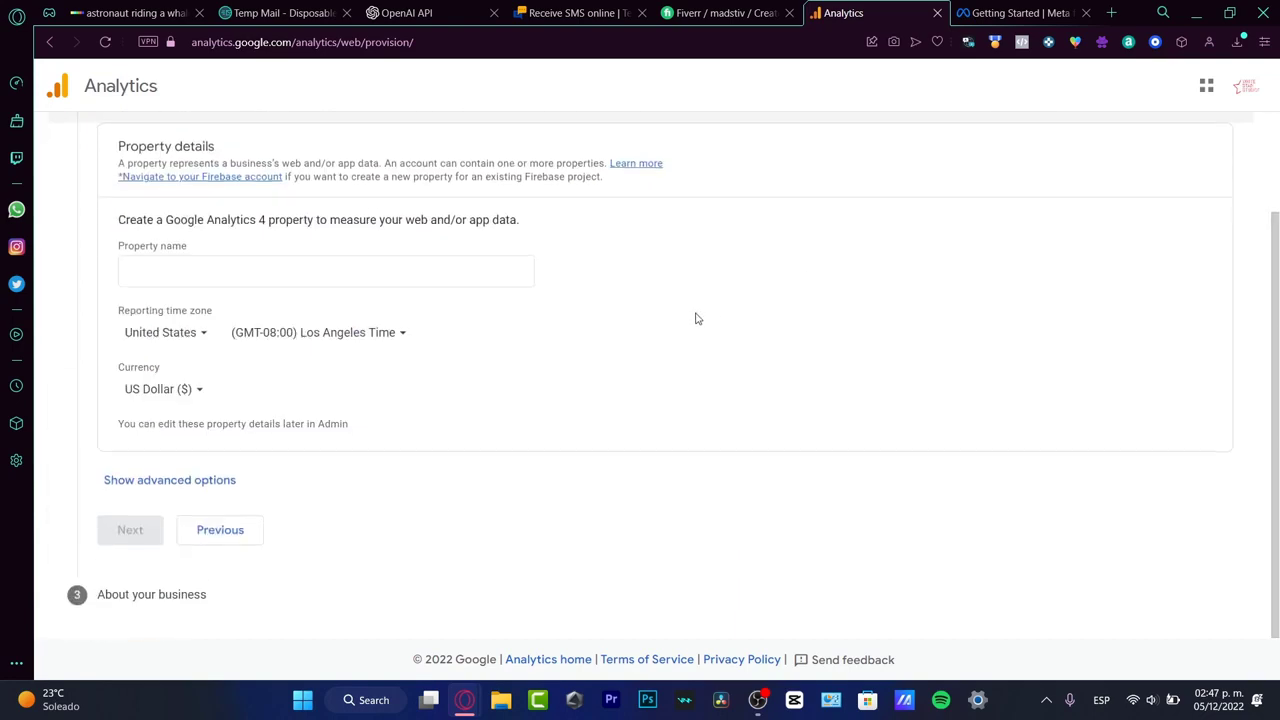
Step: Name the new Google Analytics 4 property madstiv_analytics
click(433, 260)
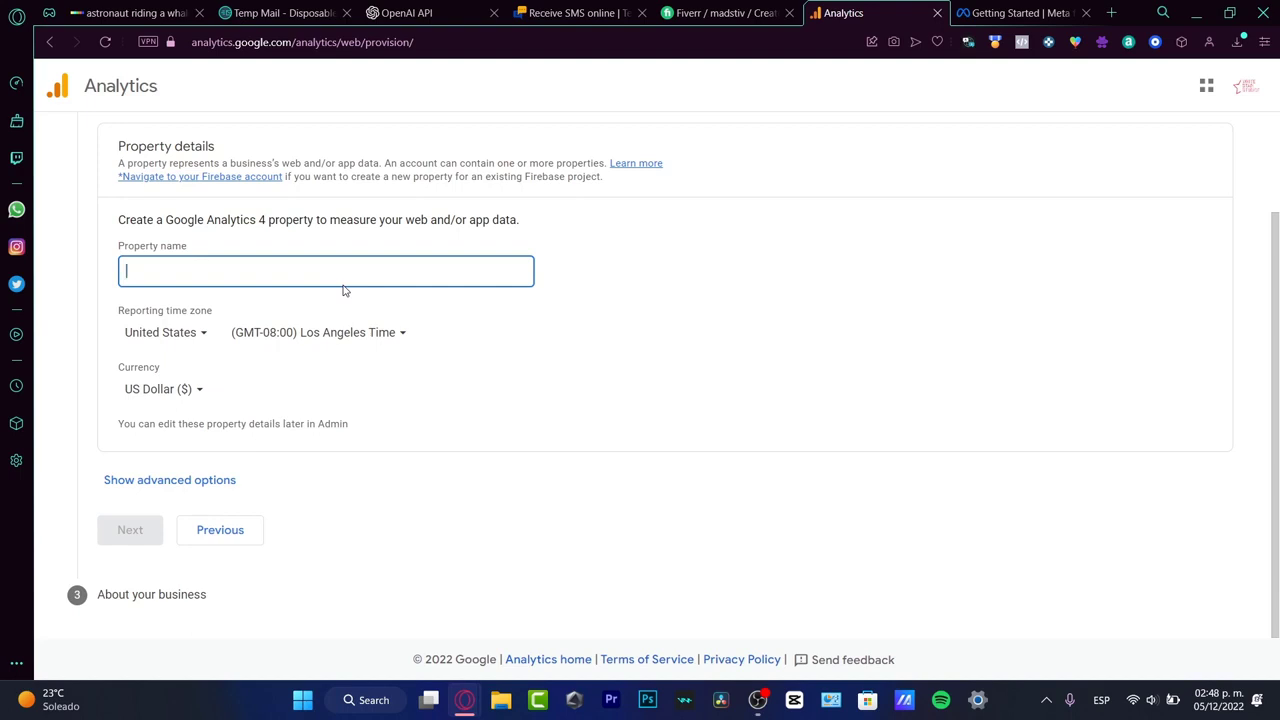
text(madstiv)
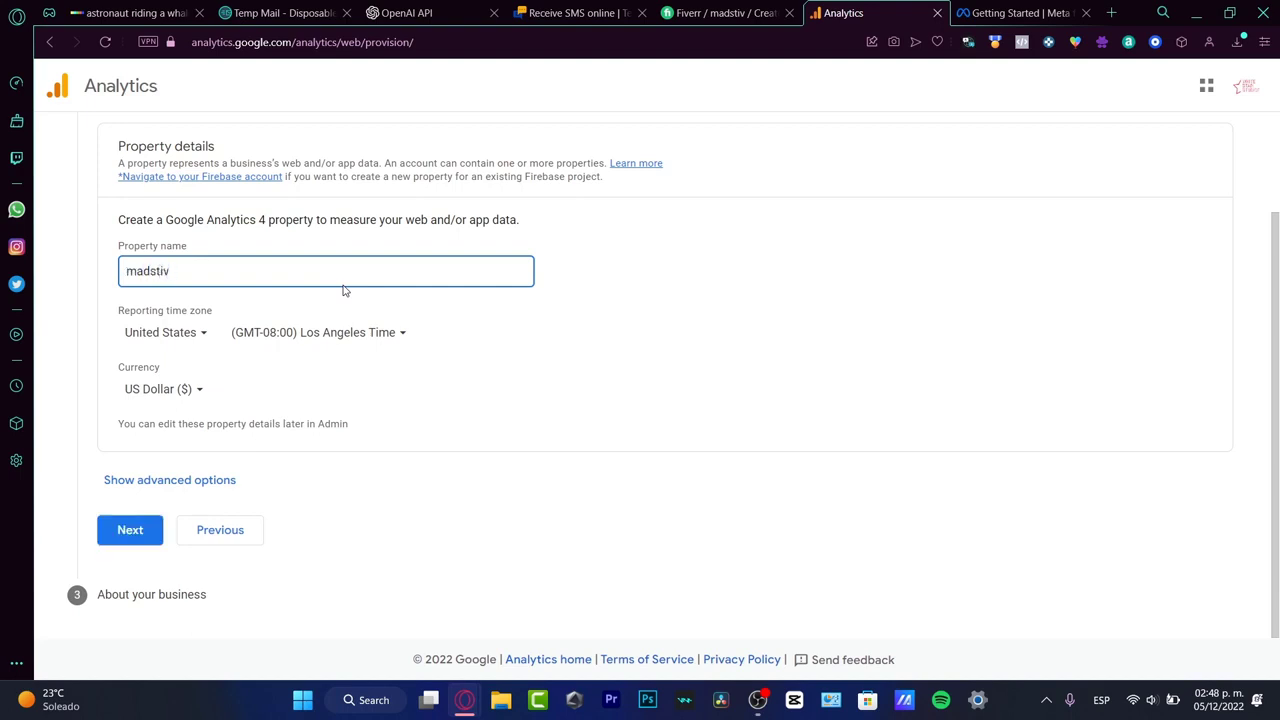
text(_analytics)
double_click(394, 266)
click(300, 277)
Step: Look through the countries offered for the reporting time zone and close the list without choosing one
click(197, 333)
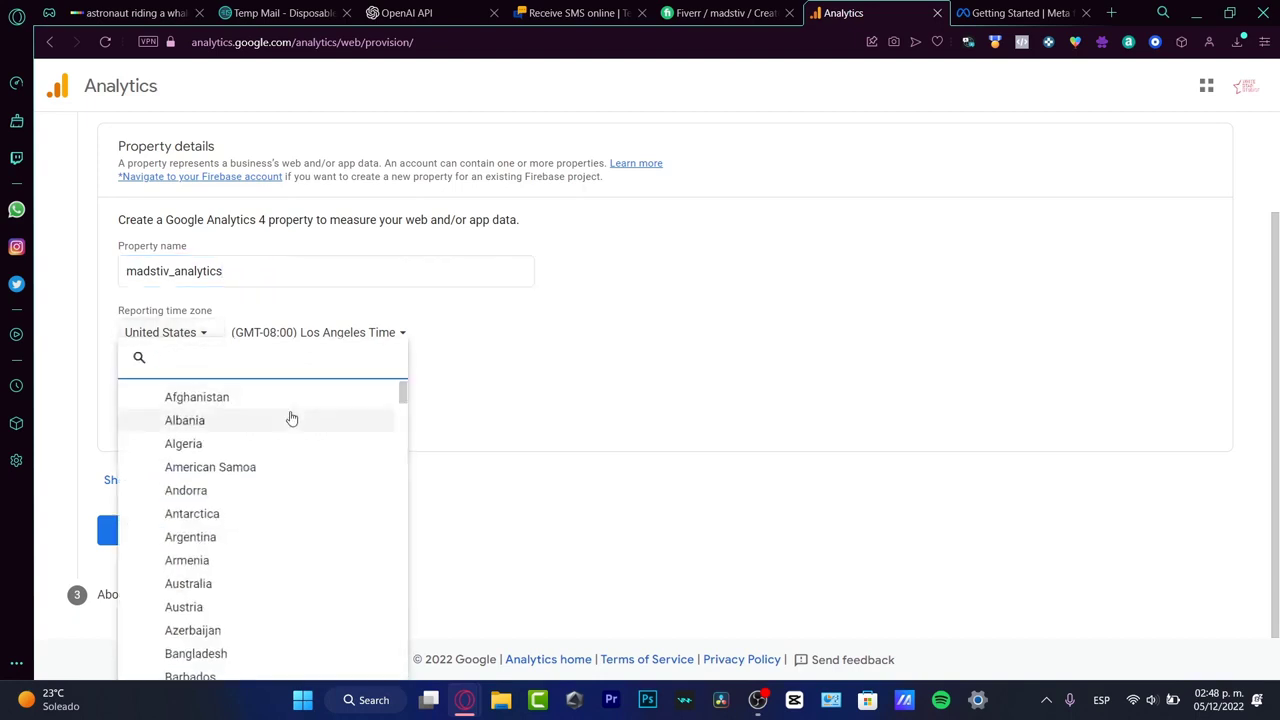
scroll(310, 470, down, 10)
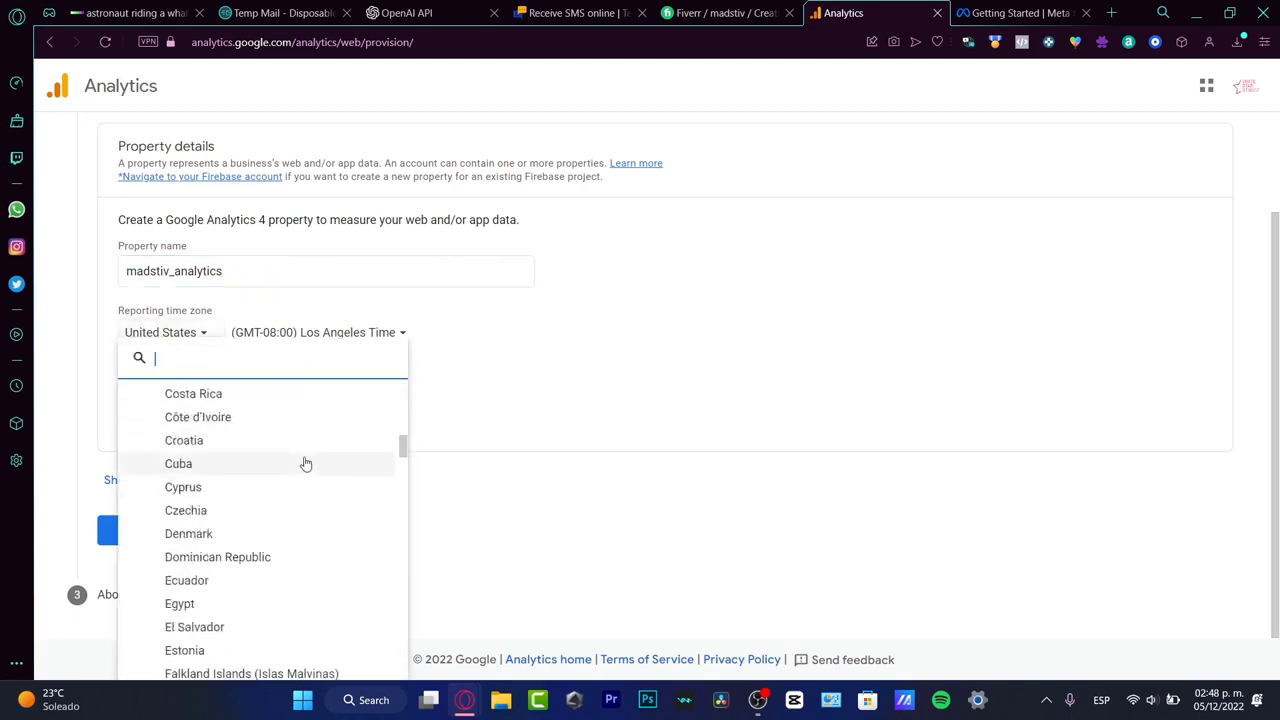
scroll(305, 570, down, 4)
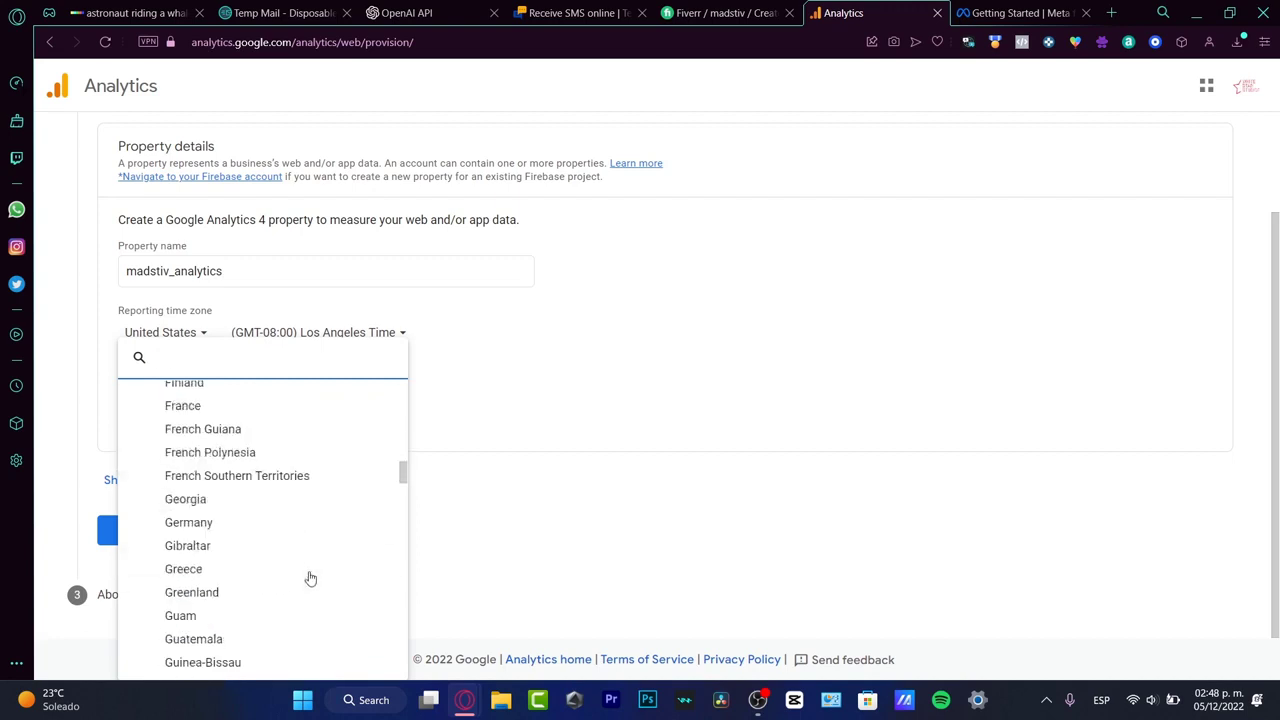
click(645, 410)
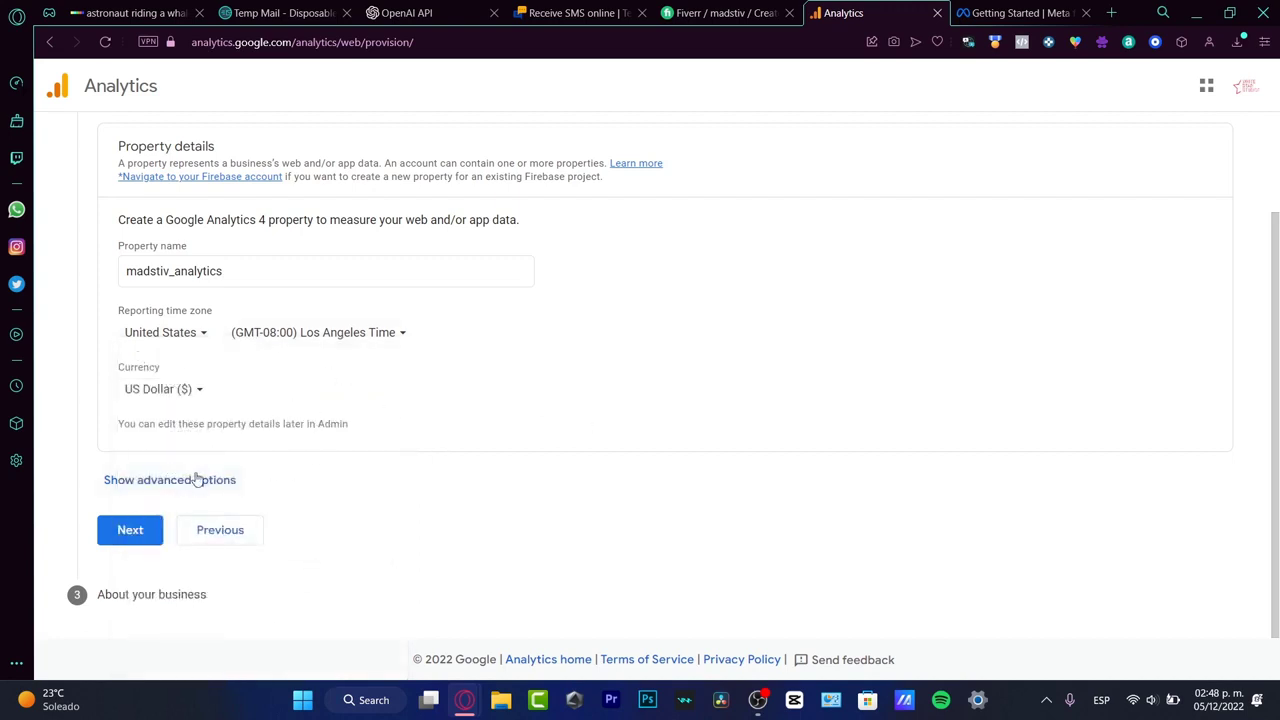
Step: Show the advanced options, read the Universal Analytics property description and hide the options again
click(195, 479)
scroll(365, 497, down, 2)
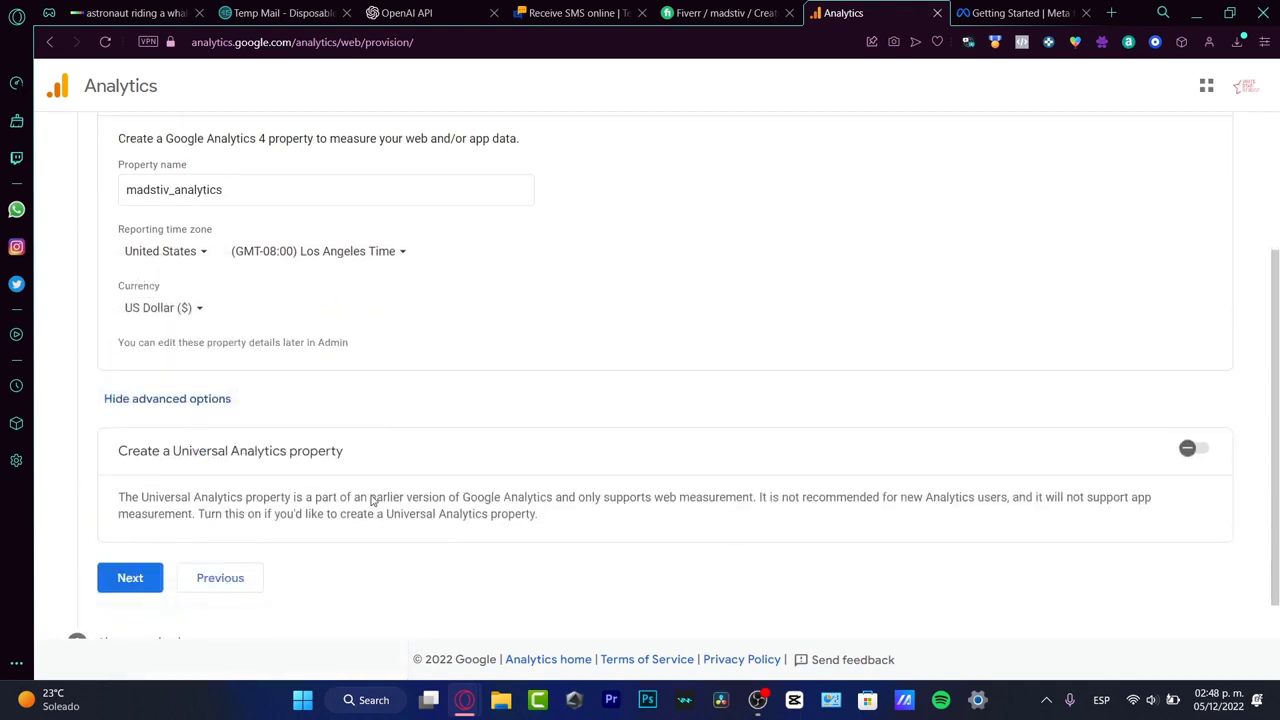
drag(173, 404, 349, 420)
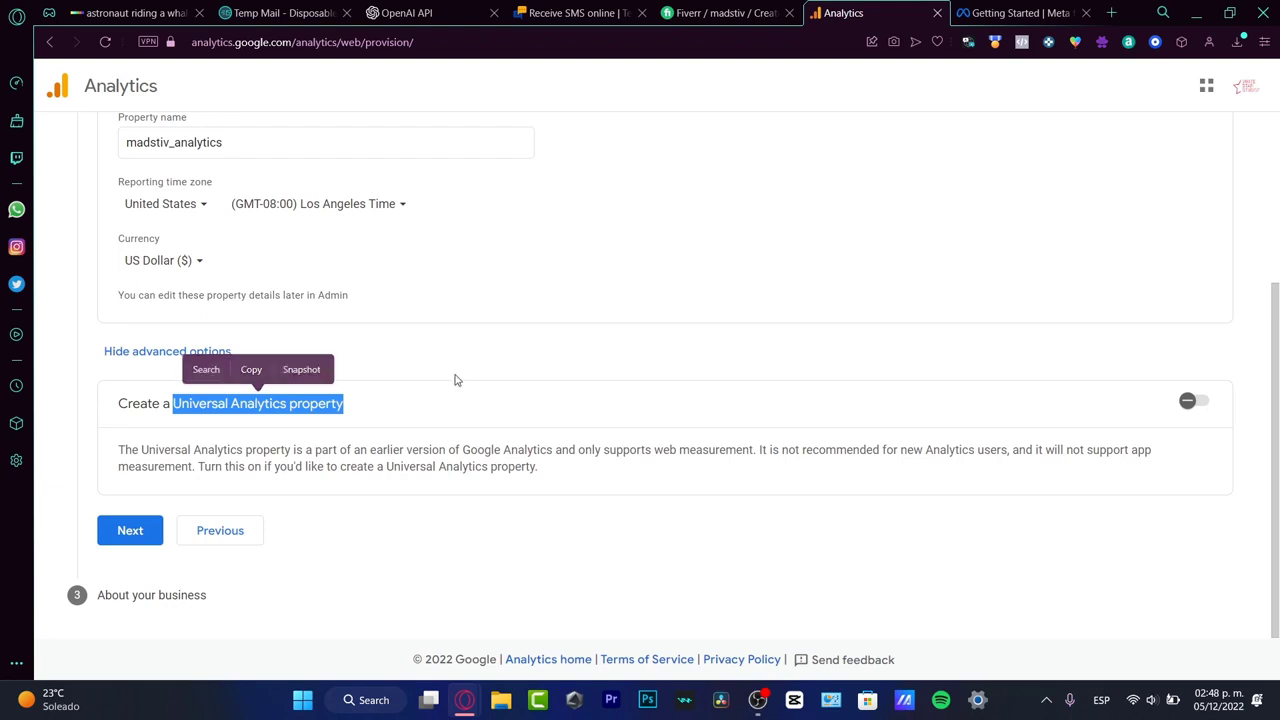
click(206, 353)
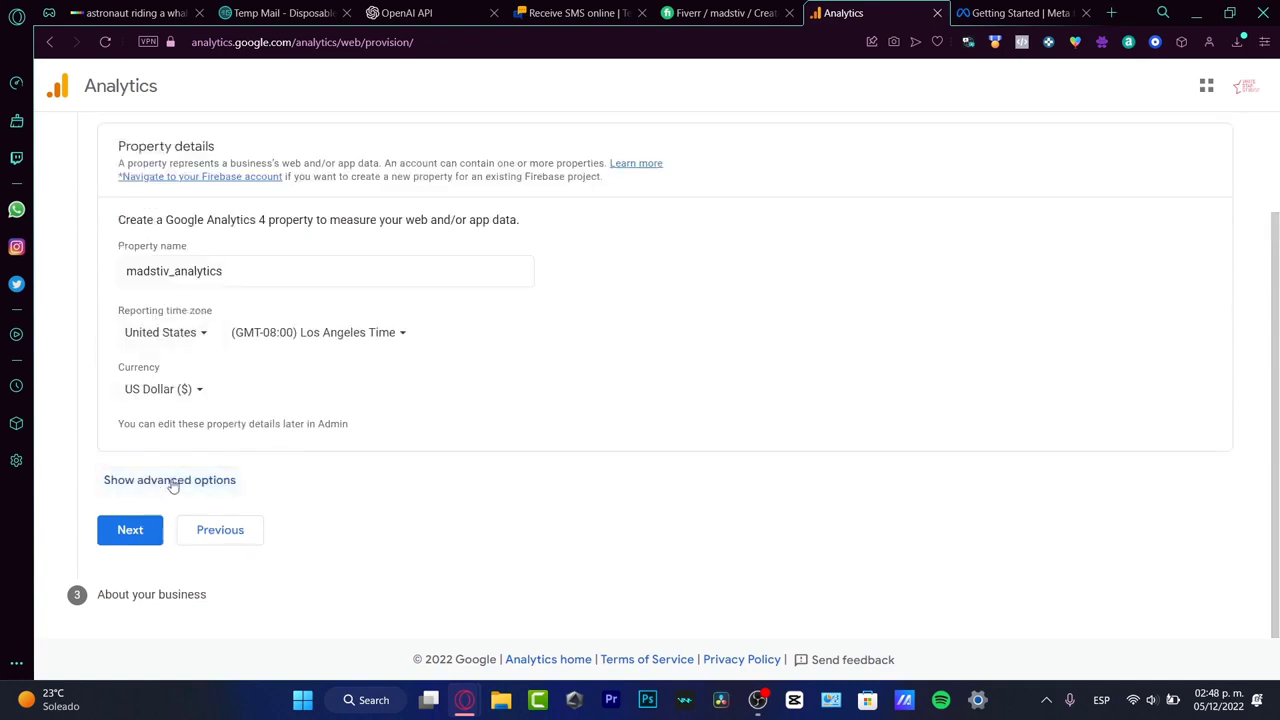
Step: Proceed to the business information, setting the industry category to Games and the business size to Small (1 to 10 employees)
click(128, 530)
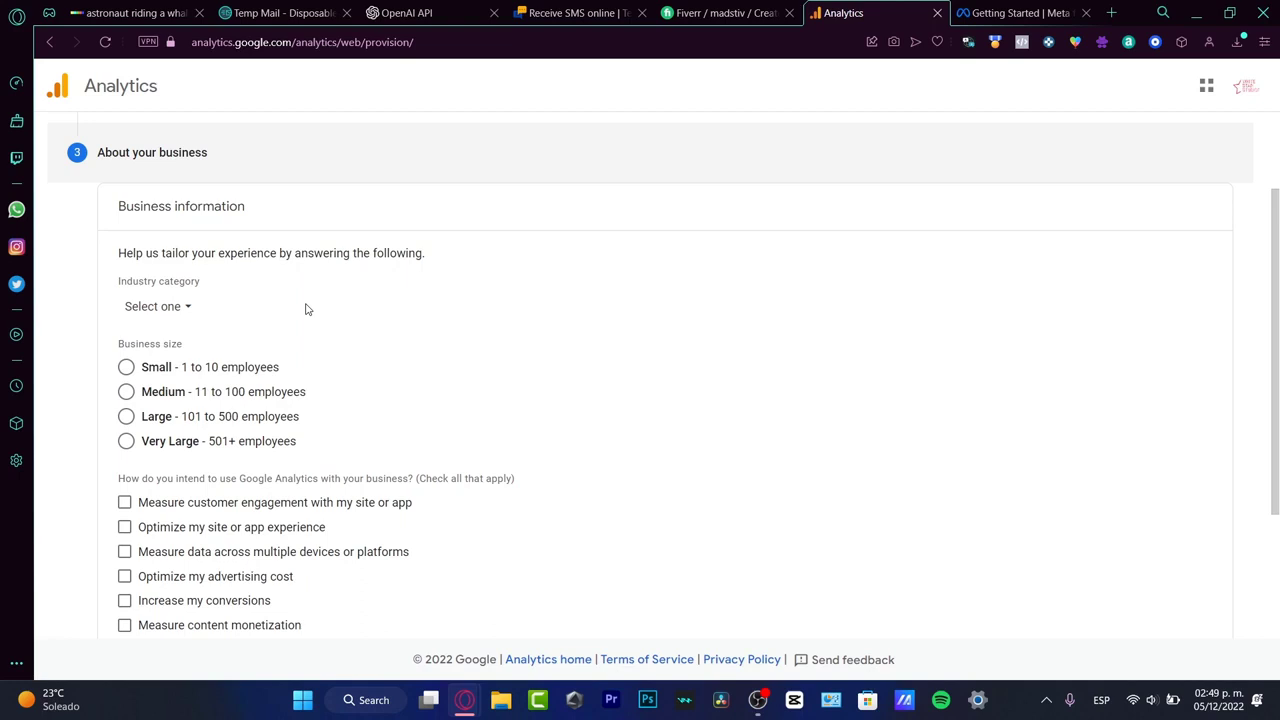
click(188, 314)
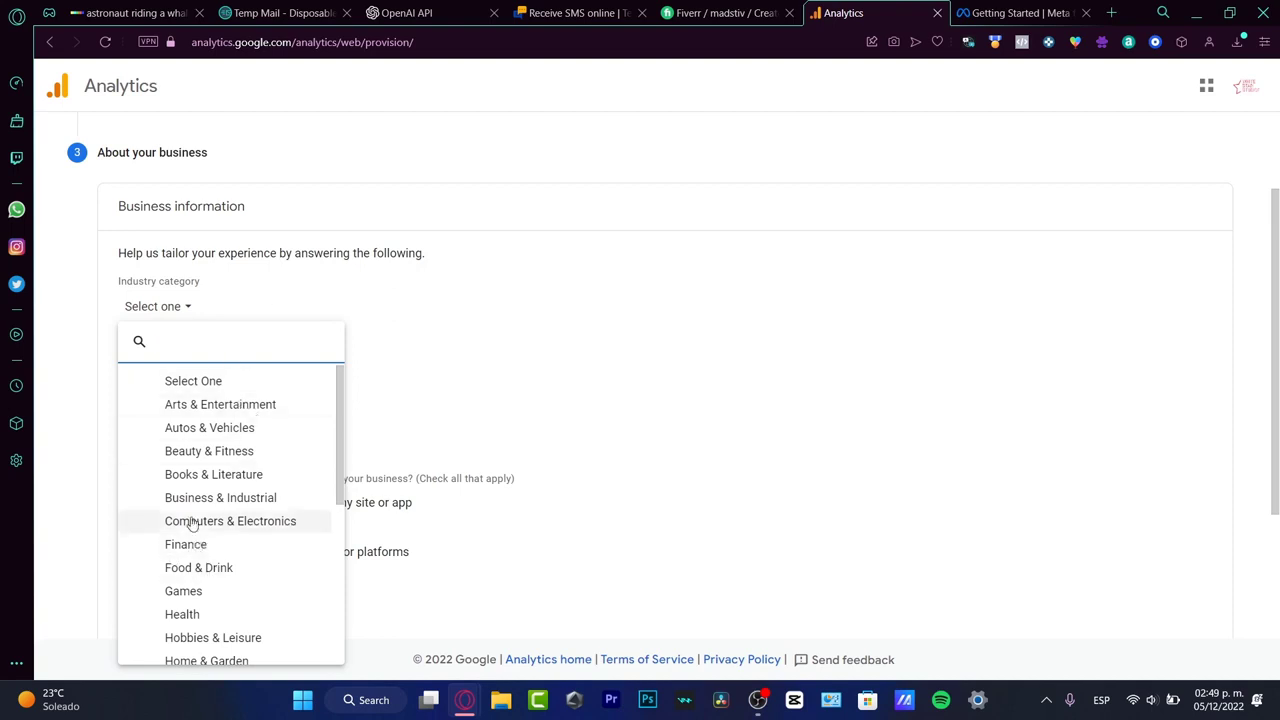
click(219, 600)
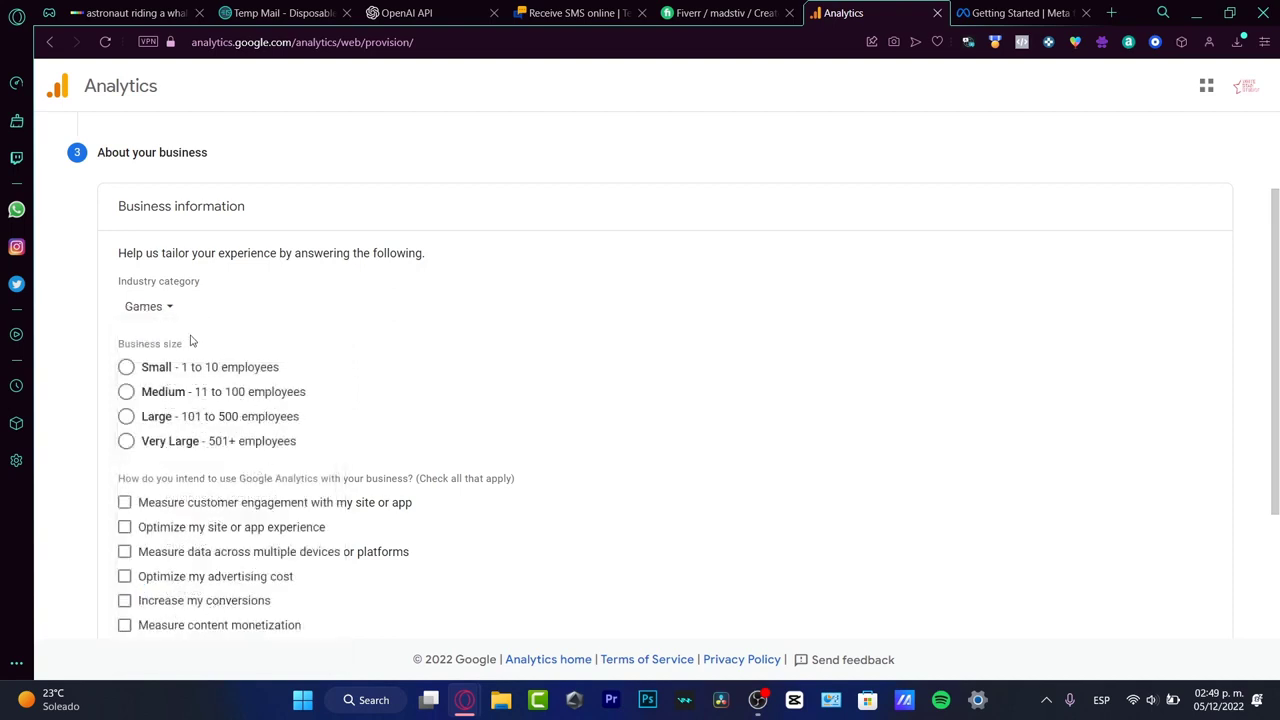
click(229, 377)
Step: Mark measuring customer engagement, optimizing the site or app experience and measuring data across multiple devices or platforms as intended uses
scroll(193, 383, down, 2)
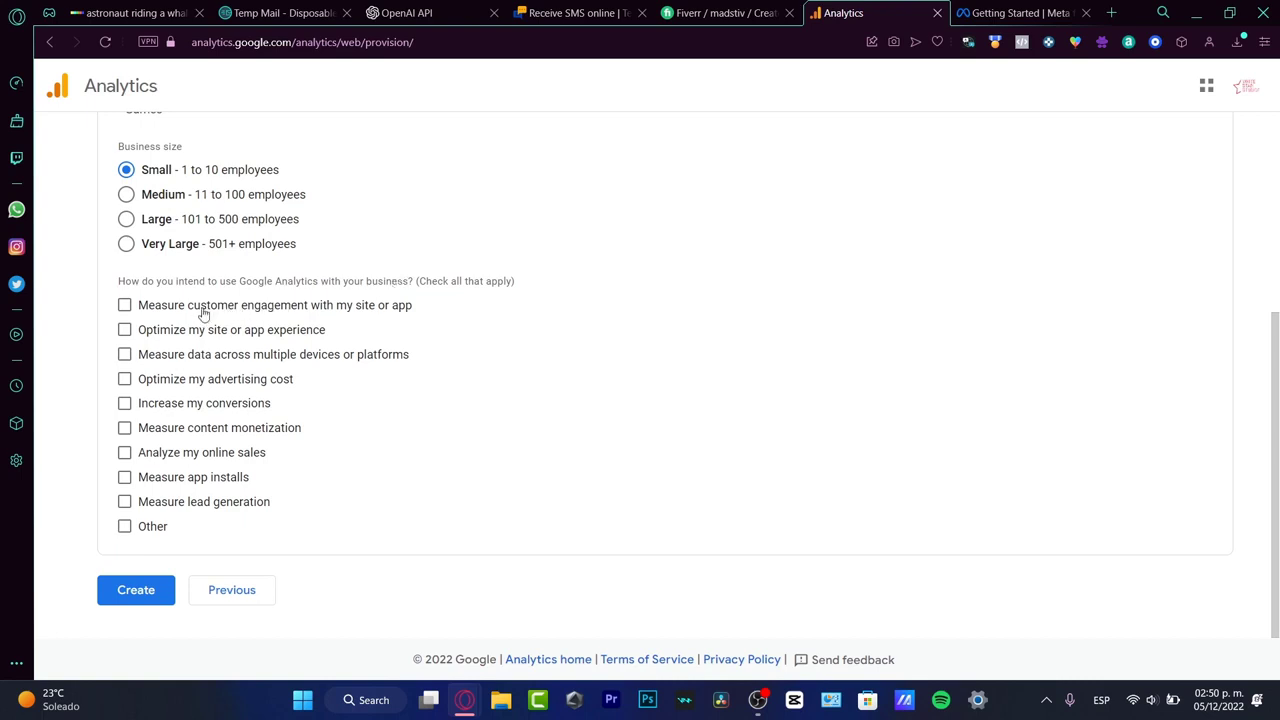
click(371, 311)
click(241, 339)
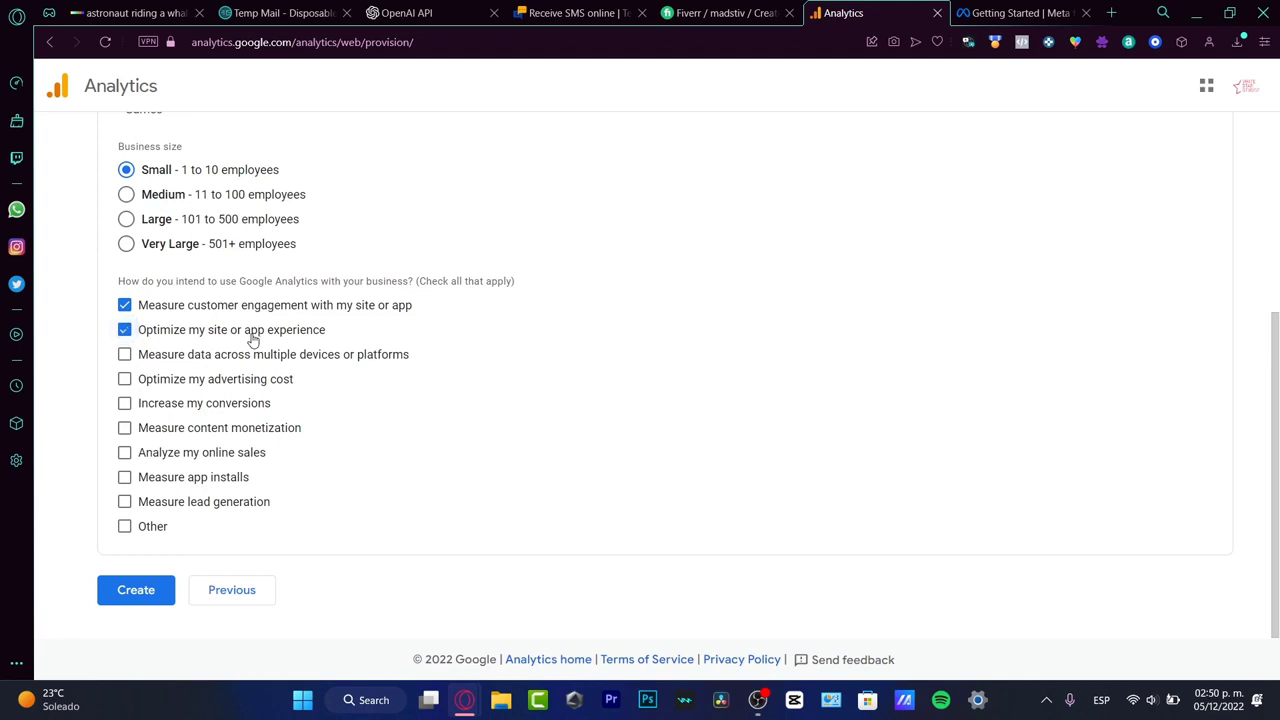
click(346, 364)
Step: Mark increasing conversions as an intended use and submit the new account for creation
click(228, 408)
click(164, 603)
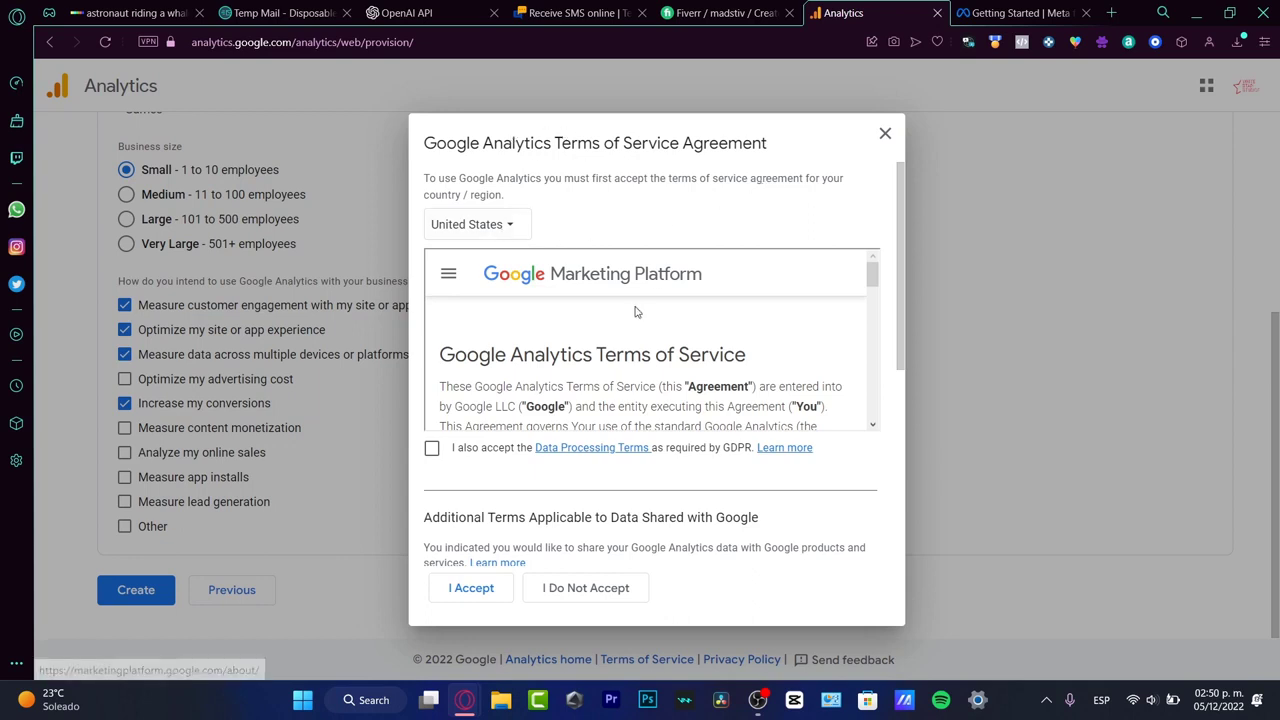
Step: Keep United States as the terms country, agree to the GDPR Data Processing Terms and accept the Google Analytics Terms of Service
click(505, 233)
click(791, 340)
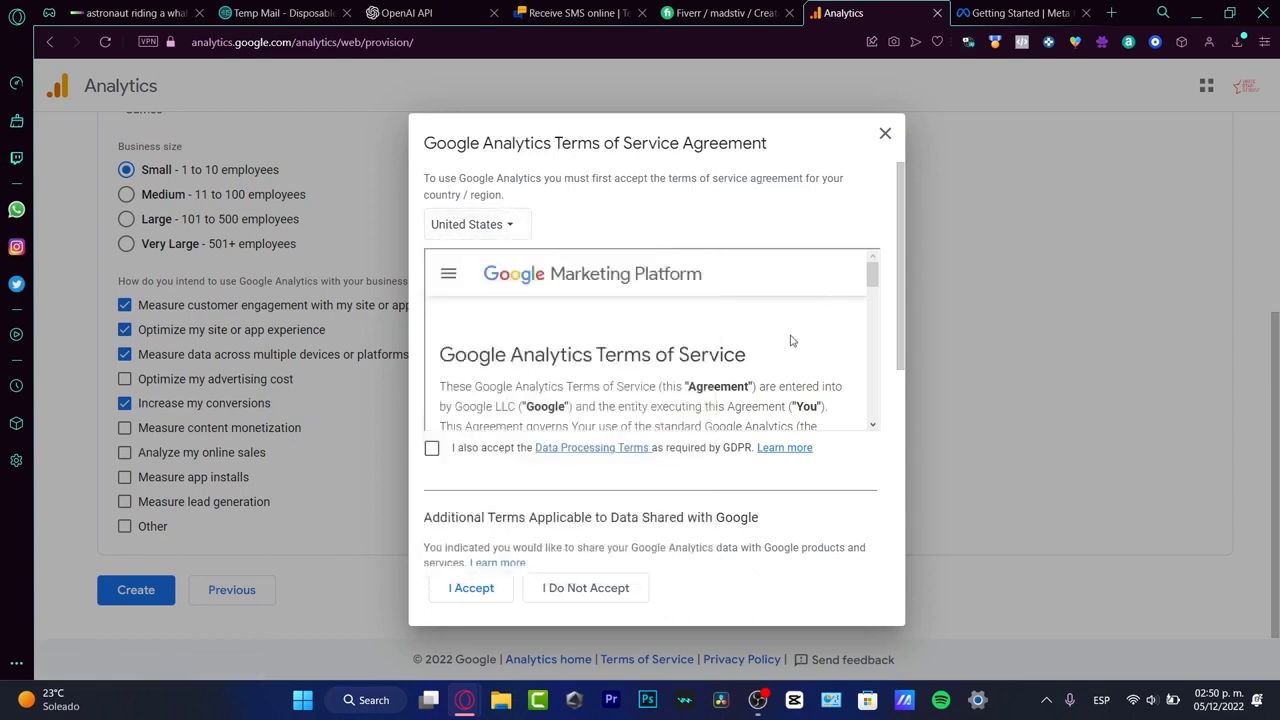
click(434, 449)
scroll(771, 357, down, 15)
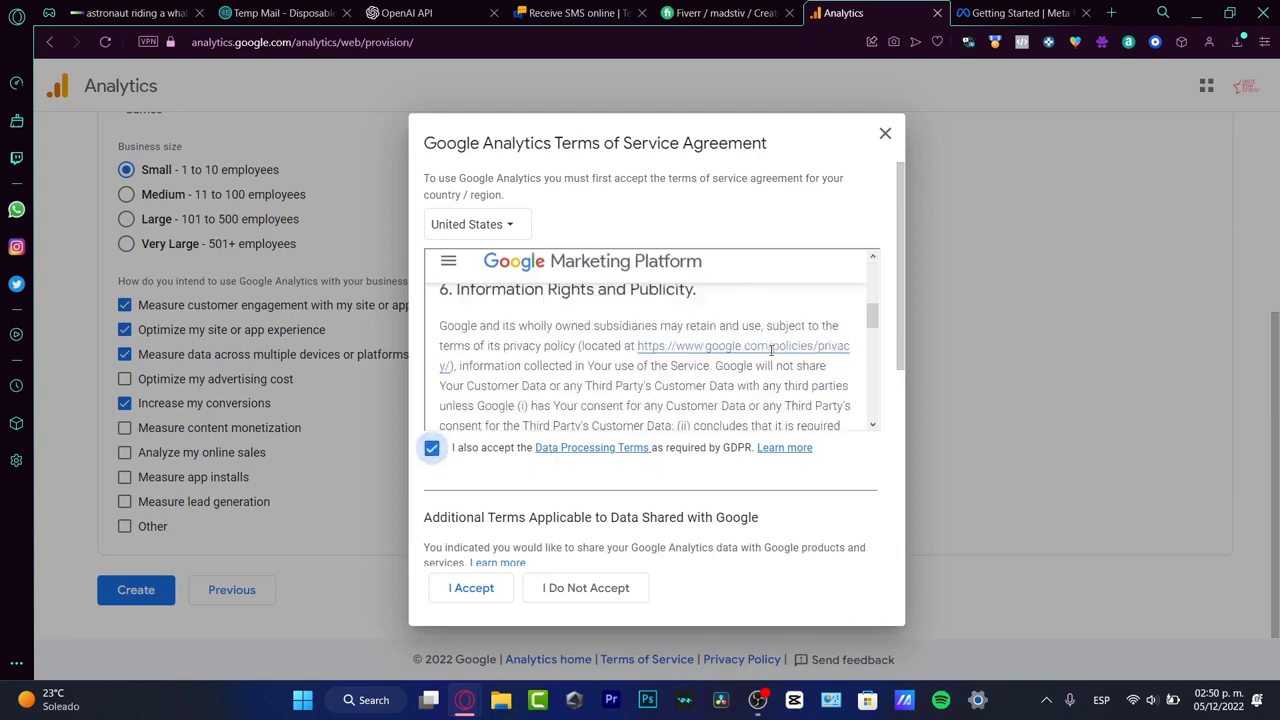
drag(874, 331, 872, 420)
scroll(720, 330, up, 20)
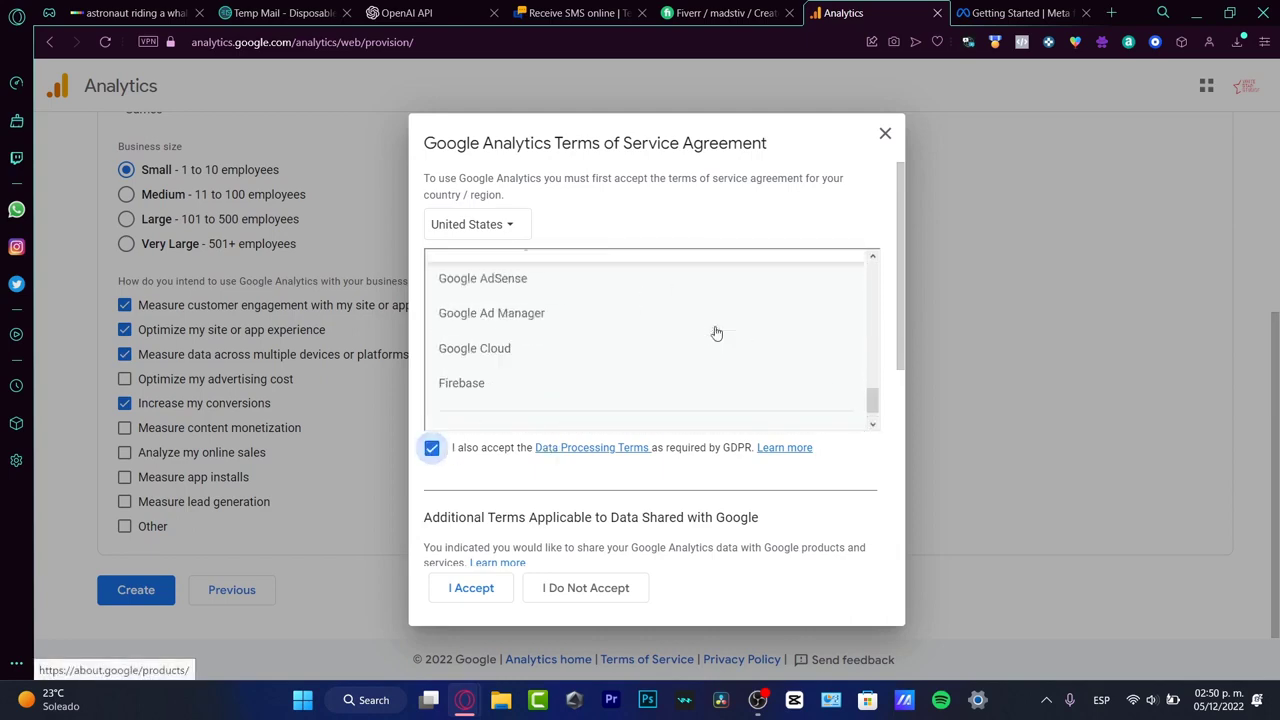
scroll(742, 320, up, 10)
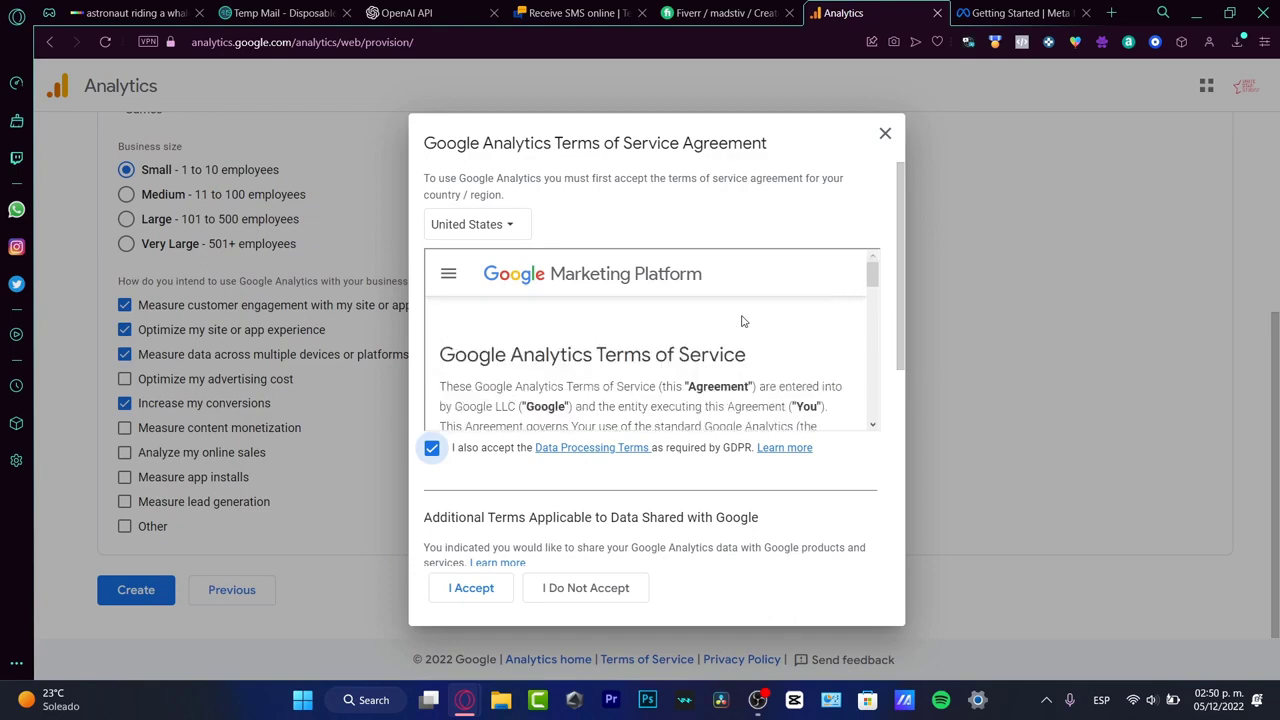
drag(871, 275, 905, 418)
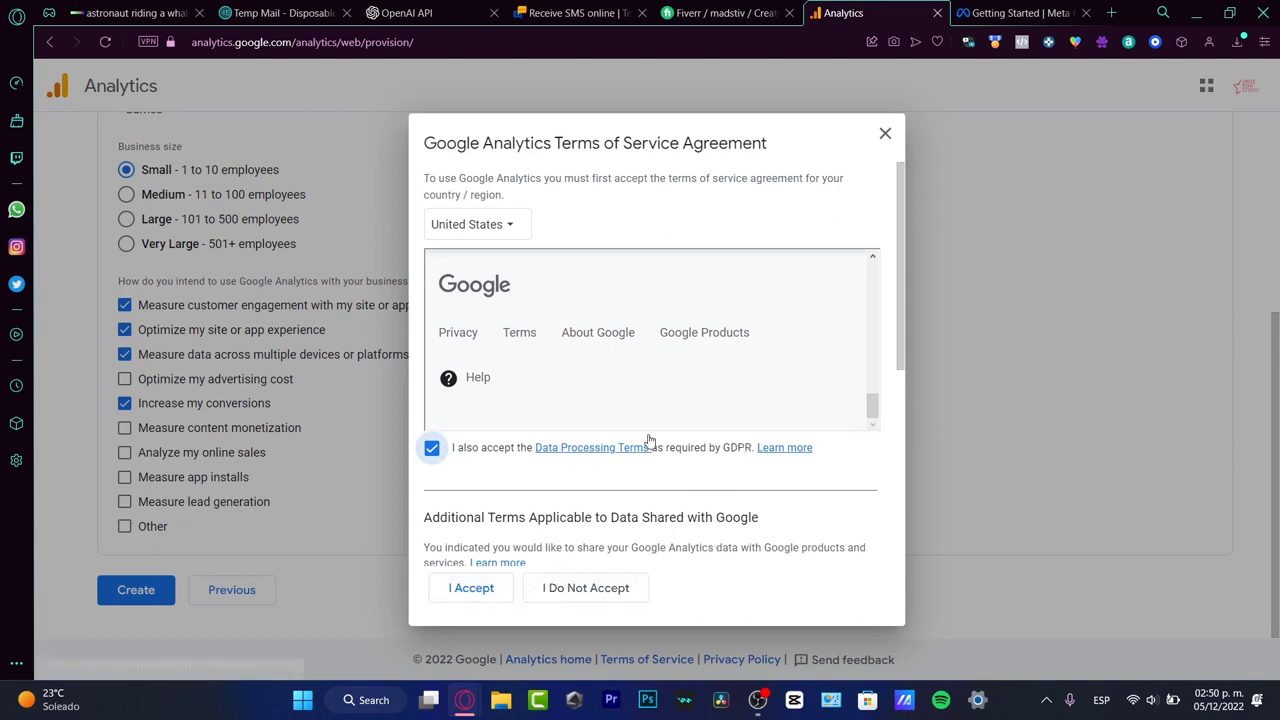
click(489, 587)
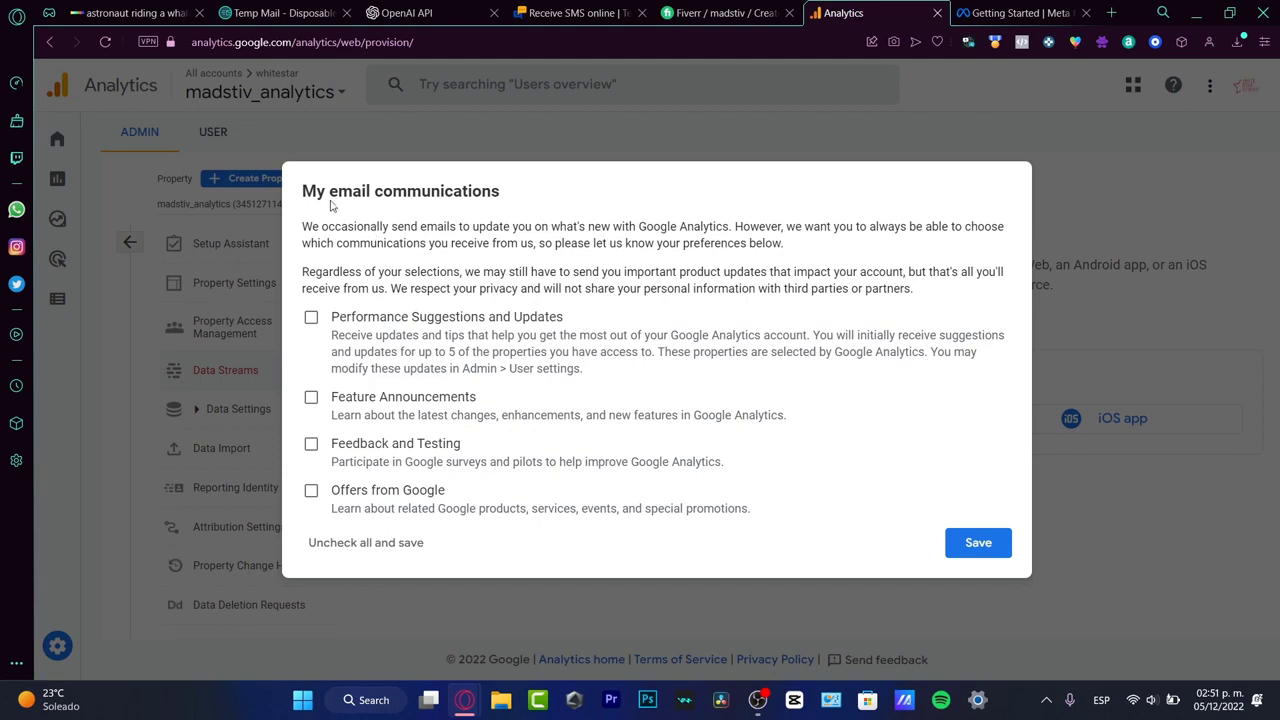
Step: Save the email communication preferences with no options selected and dismiss the Google Analytics 4 tour
drag(316, 197, 510, 218)
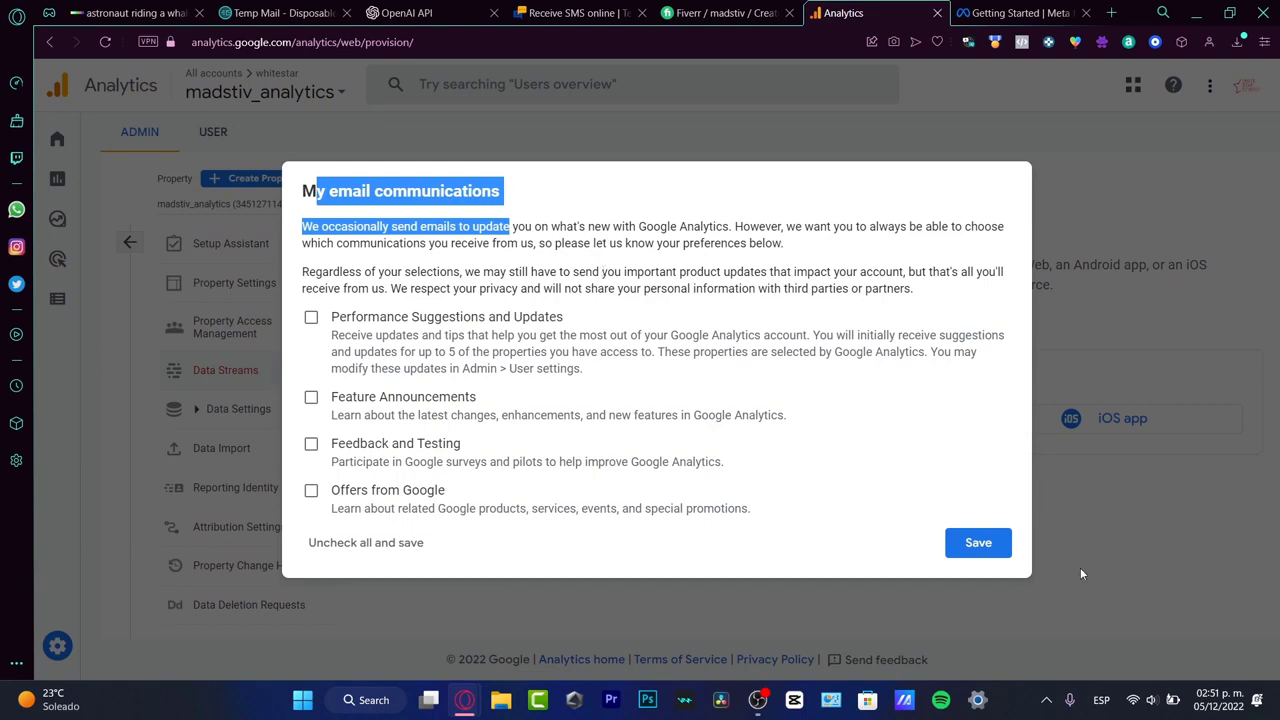
click(978, 542)
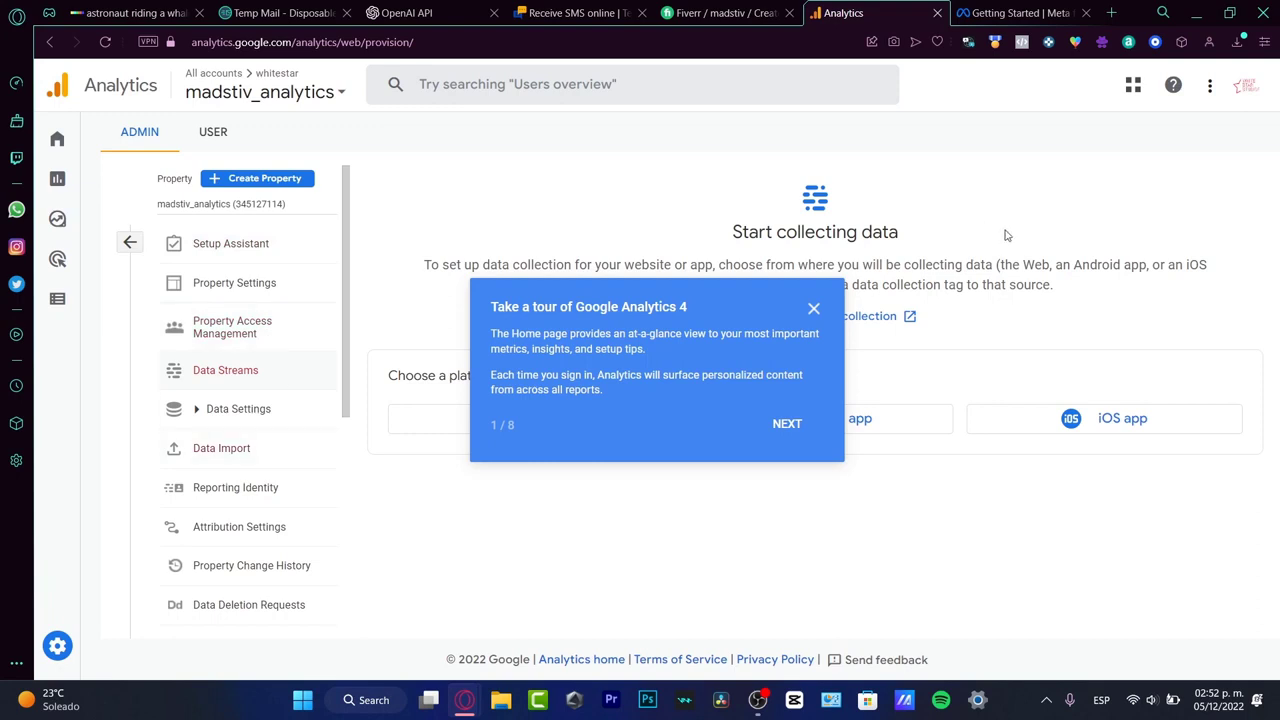
click(787, 424)
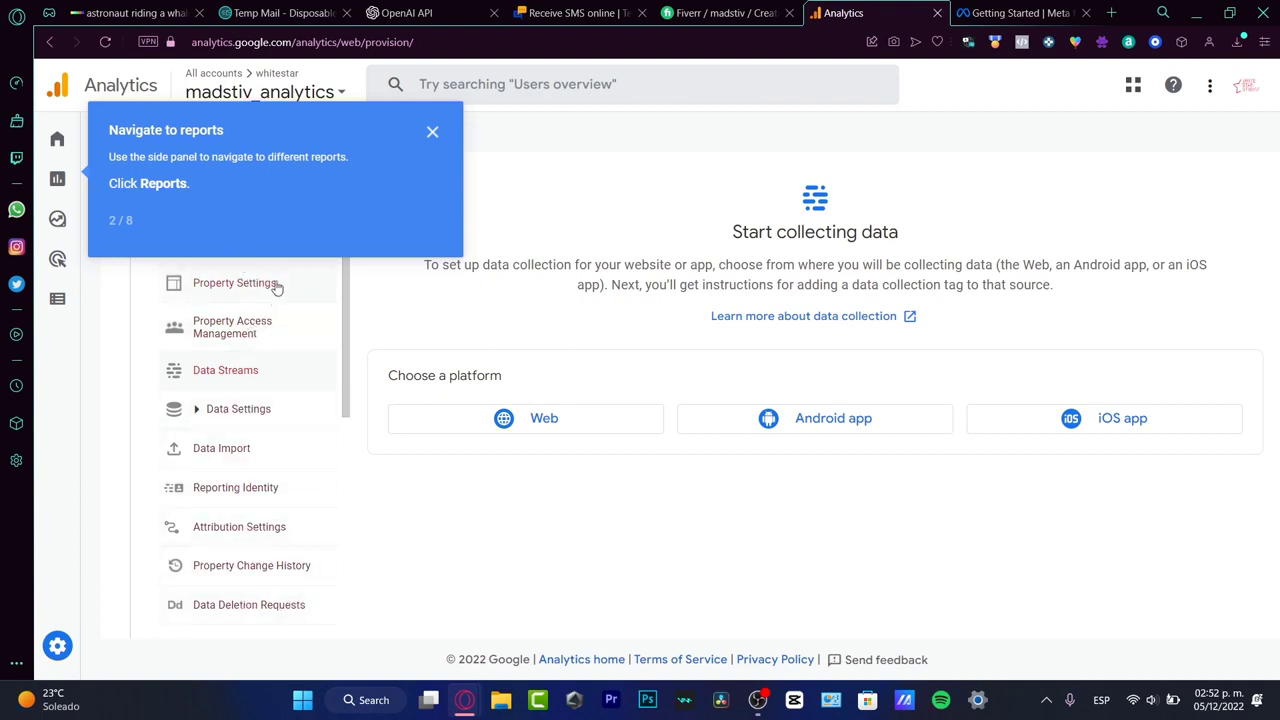
click(432, 133)
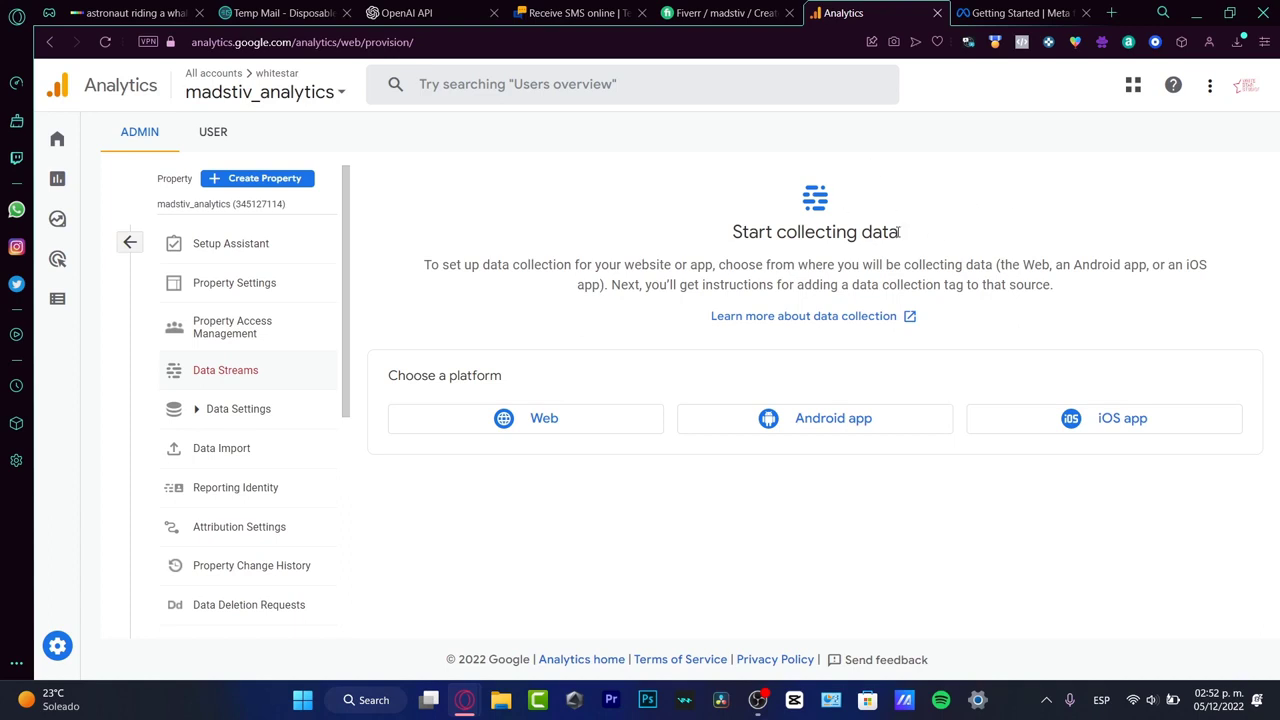
Step: View the data collection introduction and the Reports snapshot, and return to the Home page
drag(899, 231, 737, 230)
click(639, 258)
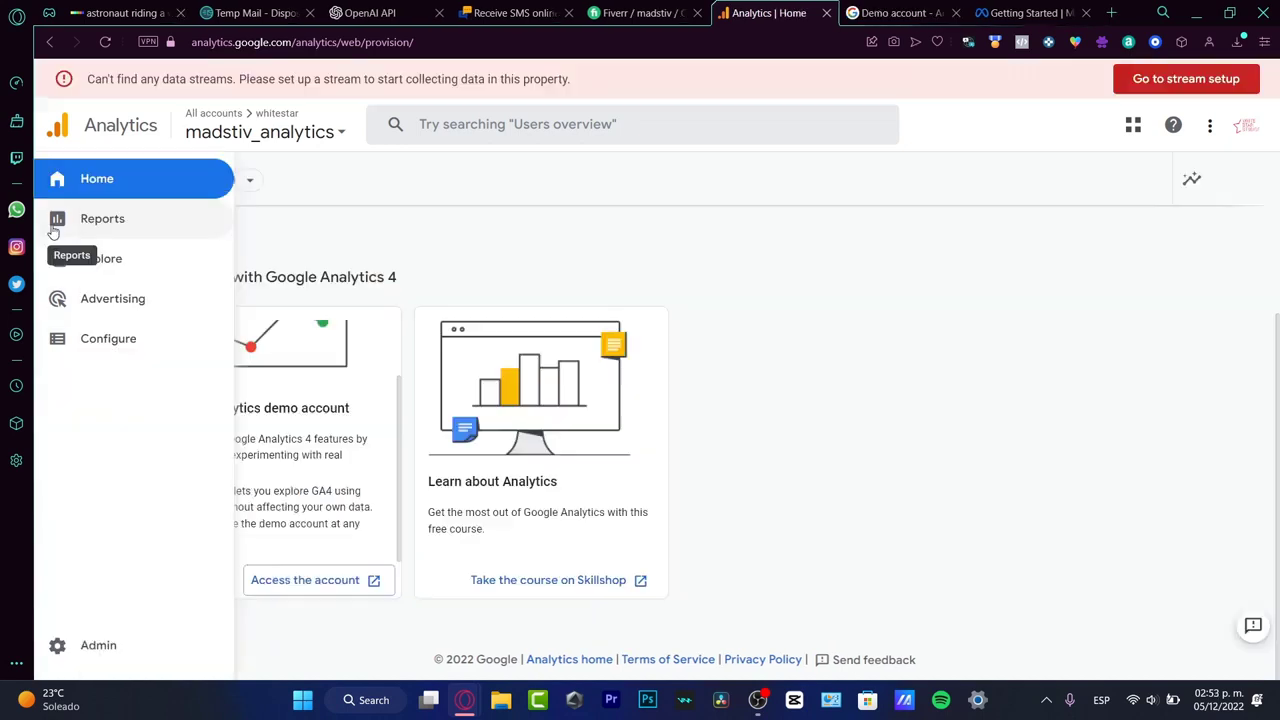
click(50, 219)
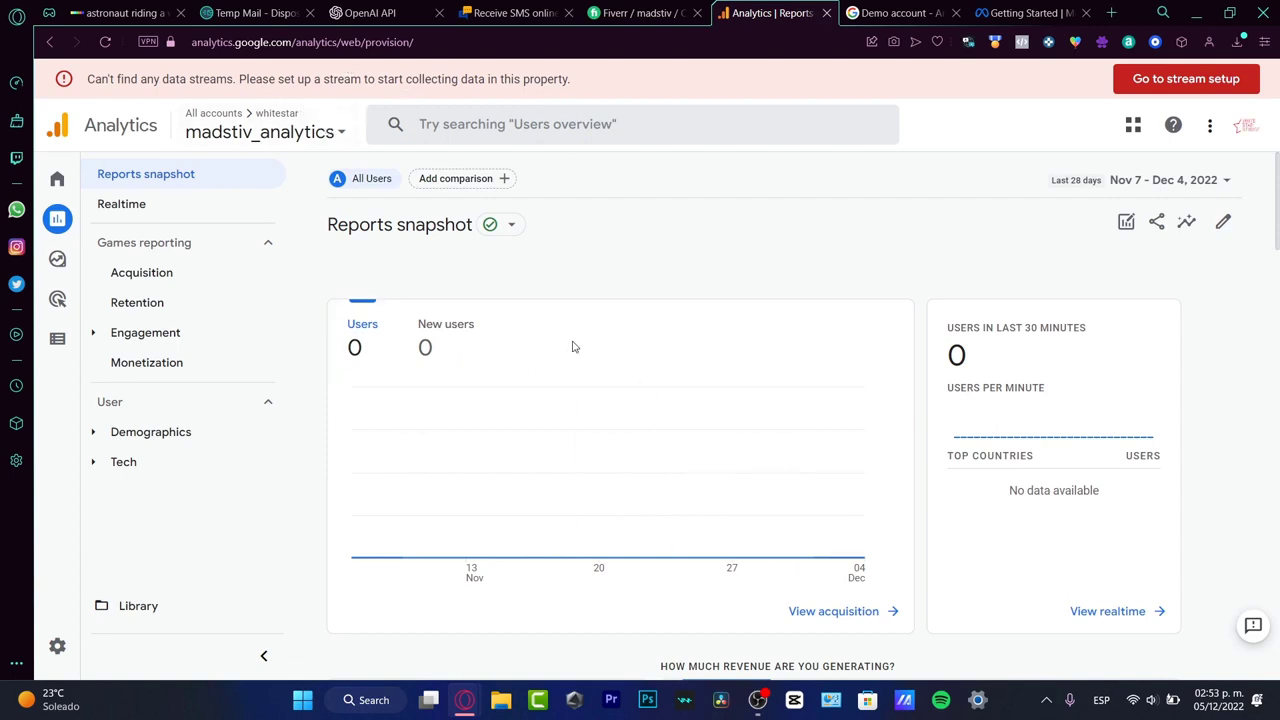
mouse_move(71, 219)
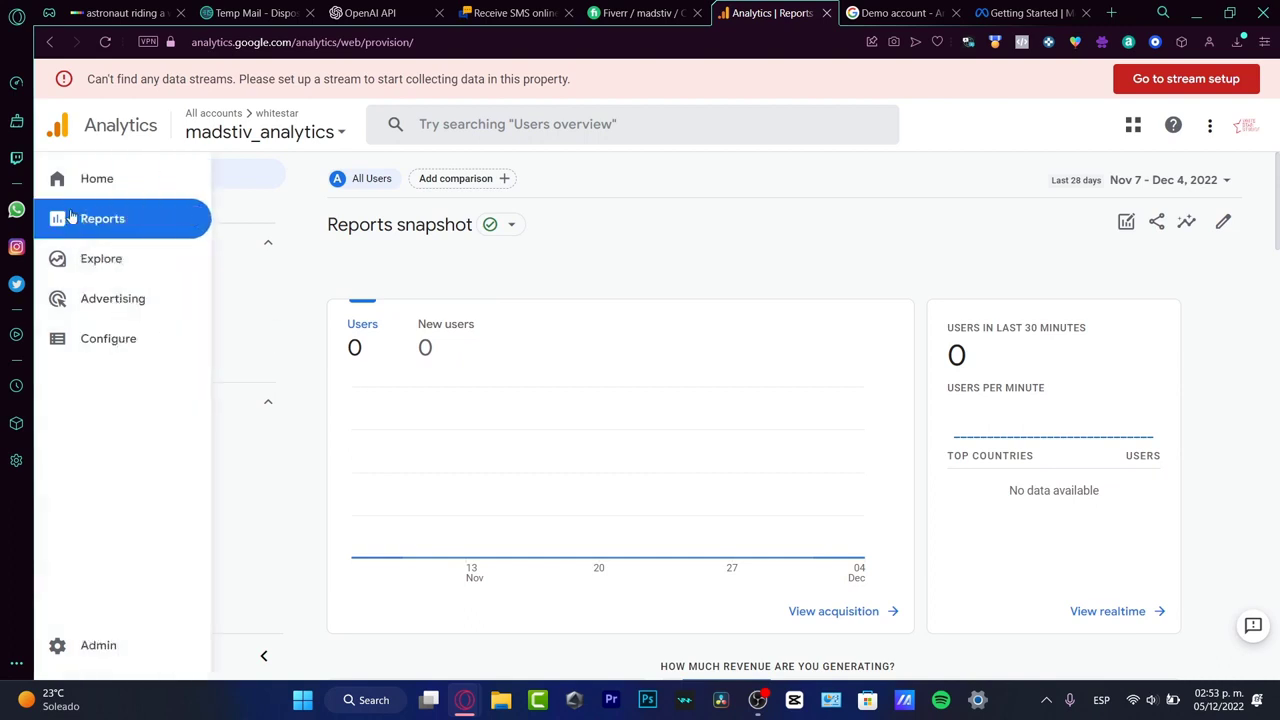
click(60, 194)
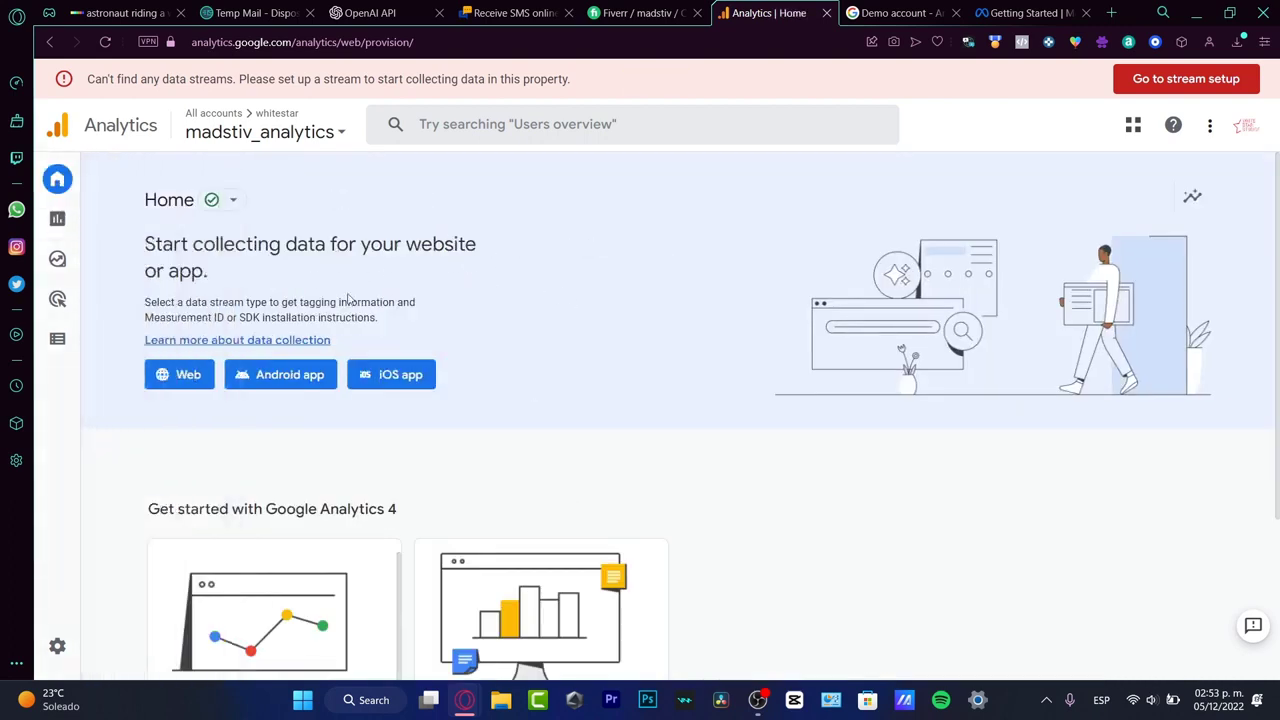
click(196, 378)
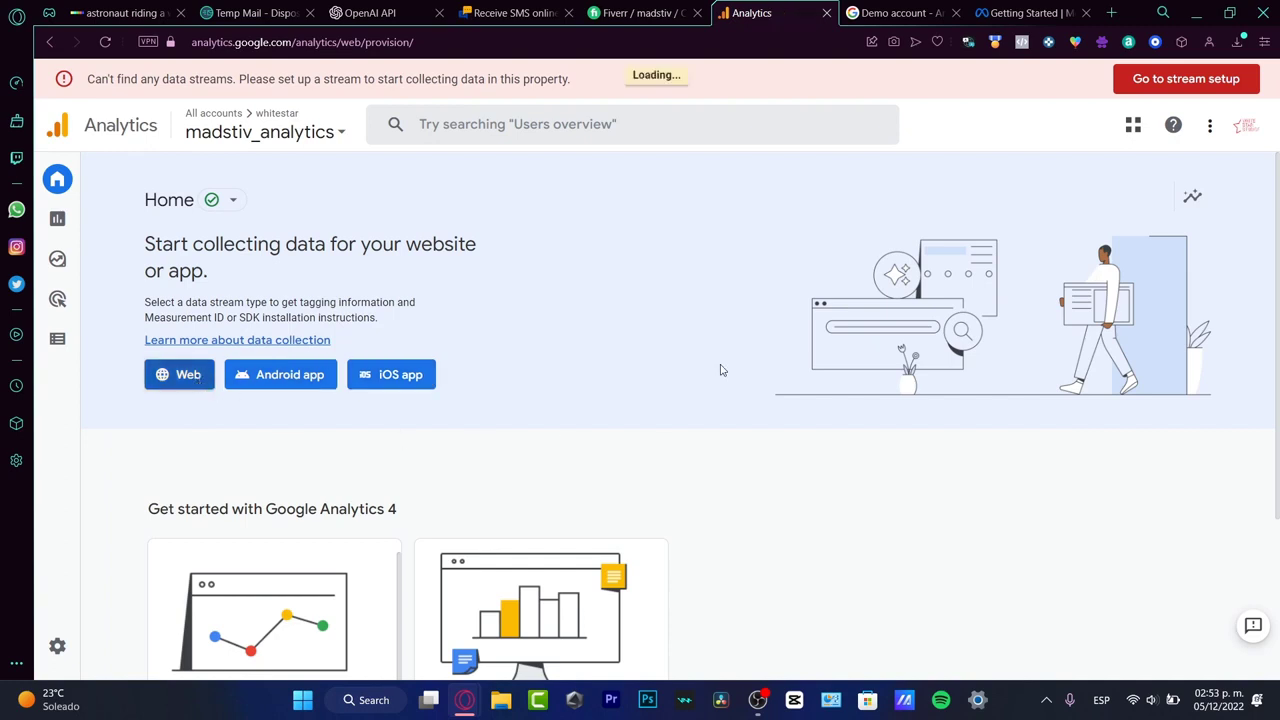
click(567, 230)
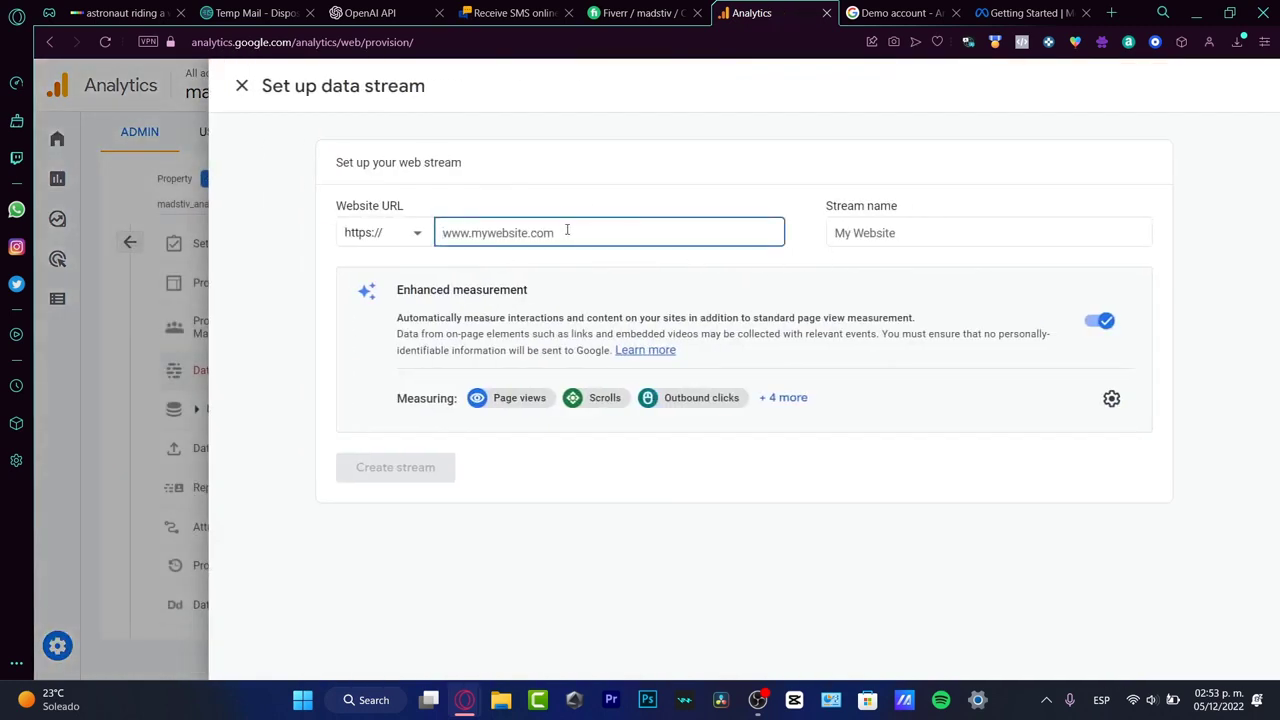
text(www.sthh)
click(909, 234)
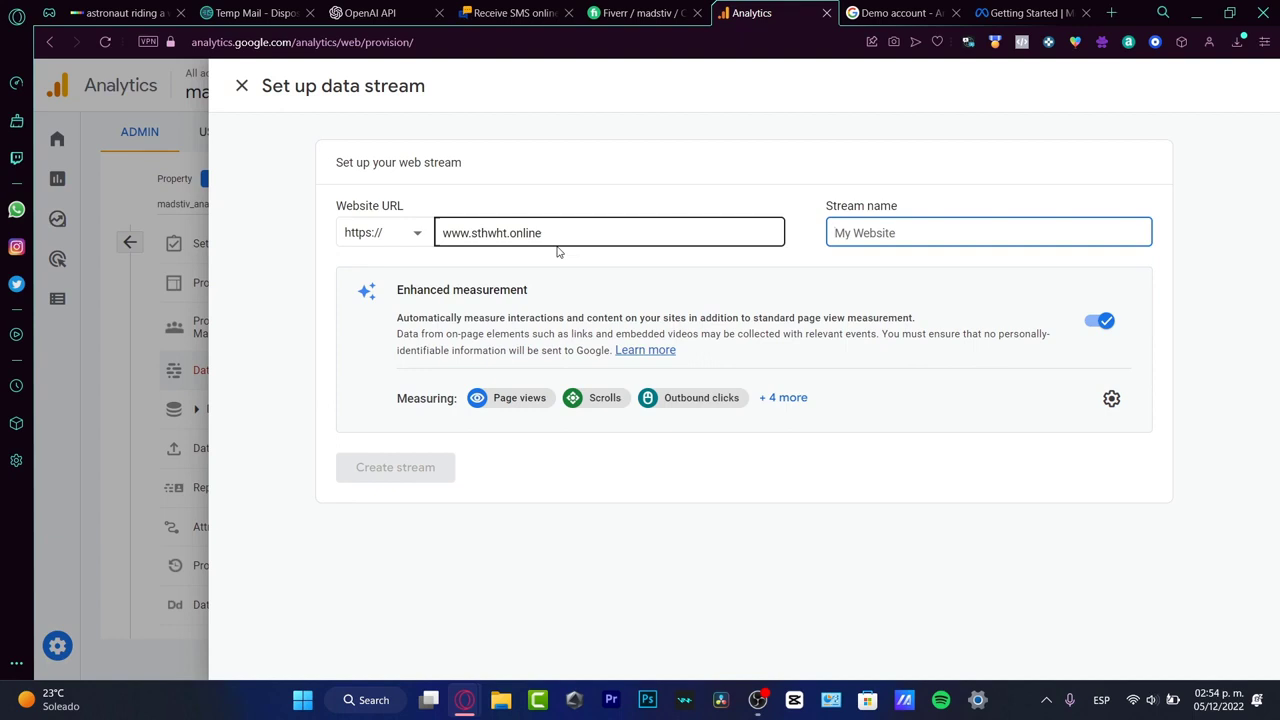
text(Merch)
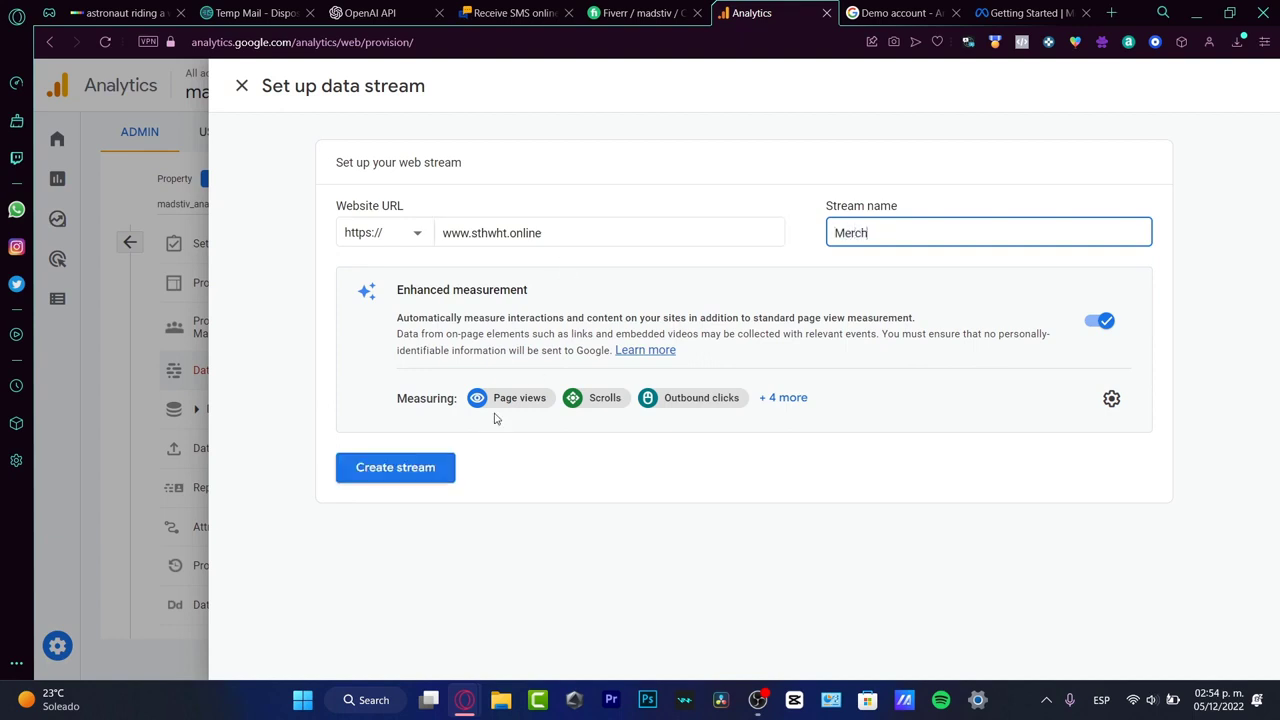
click(417, 467)
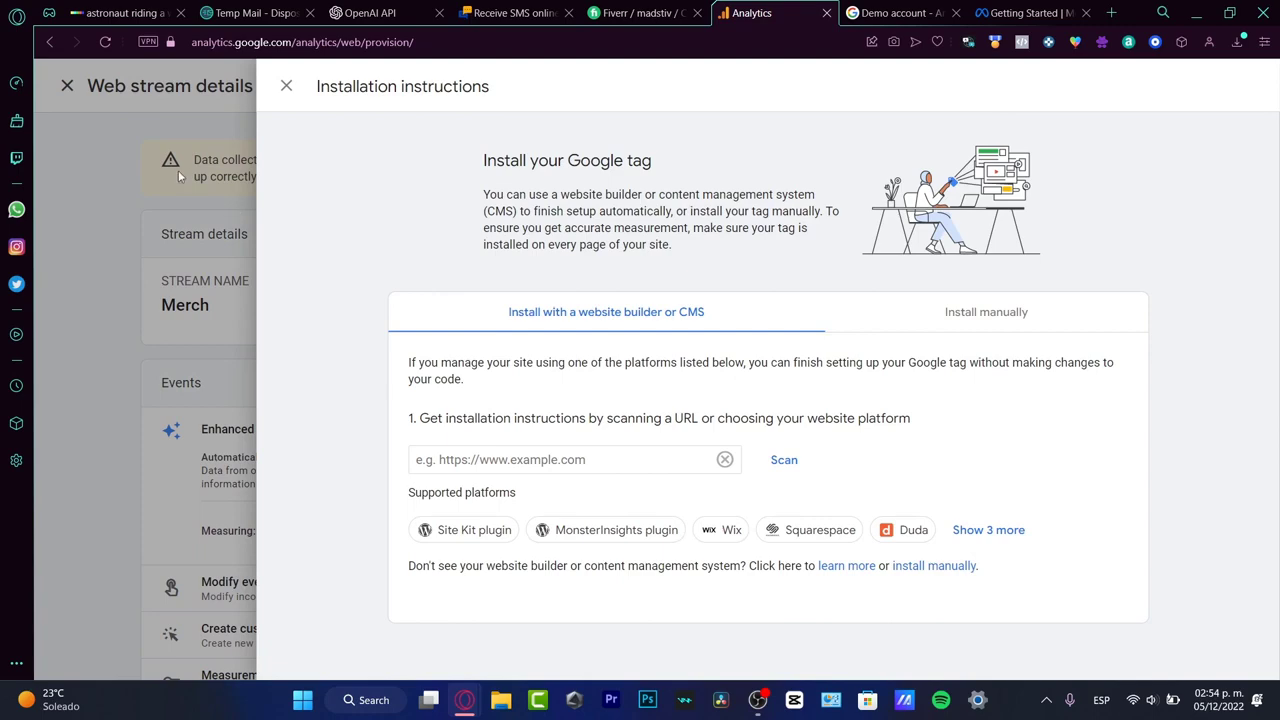
Step: Close the installation instructions and review the stream's name, URL, stream ID, measurement ID, event options and Google tag options
drag(340, 86, 478, 92)
click(120, 192)
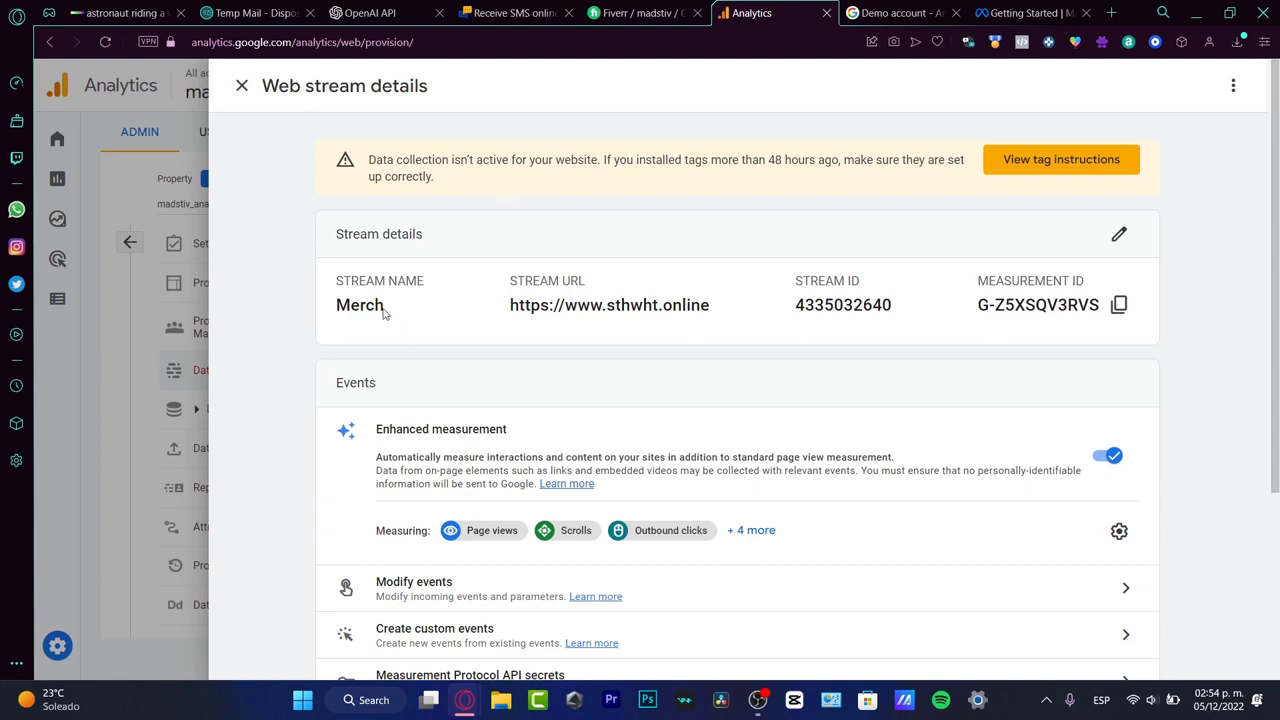
drag(386, 314, 343, 280)
drag(509, 279, 714, 326)
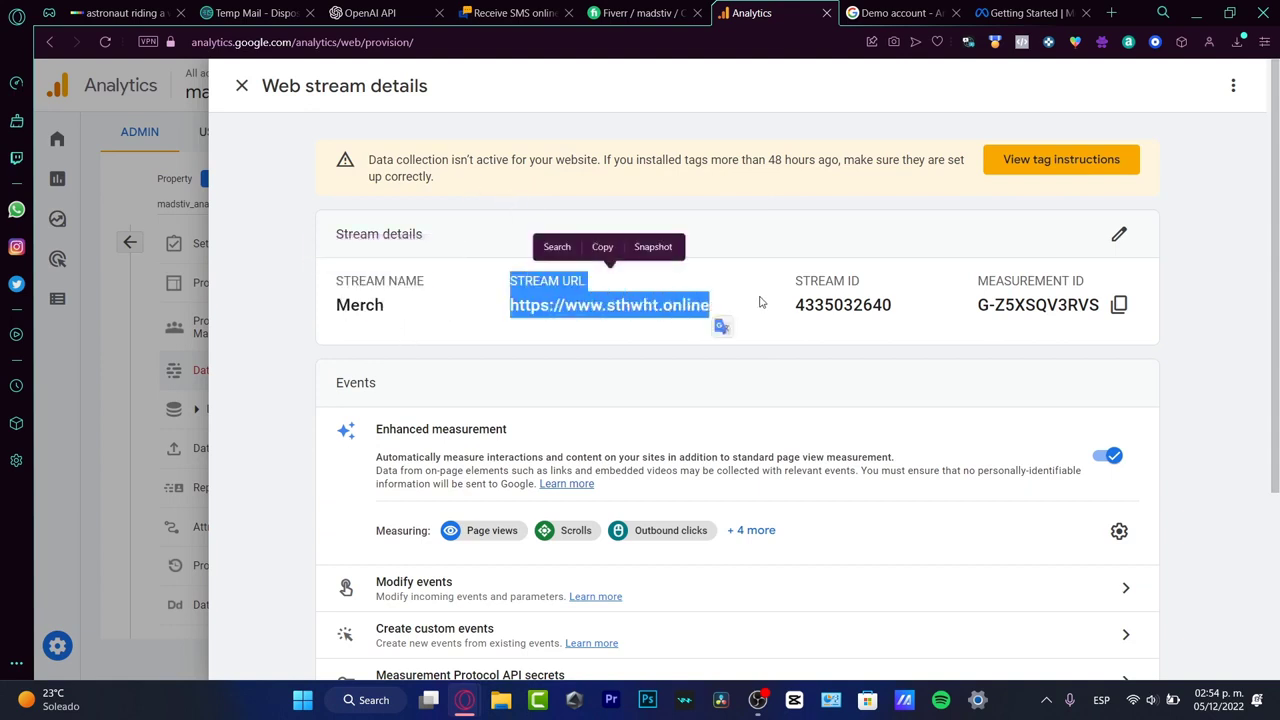
drag(795, 281, 876, 286)
drag(1104, 284, 934, 284)
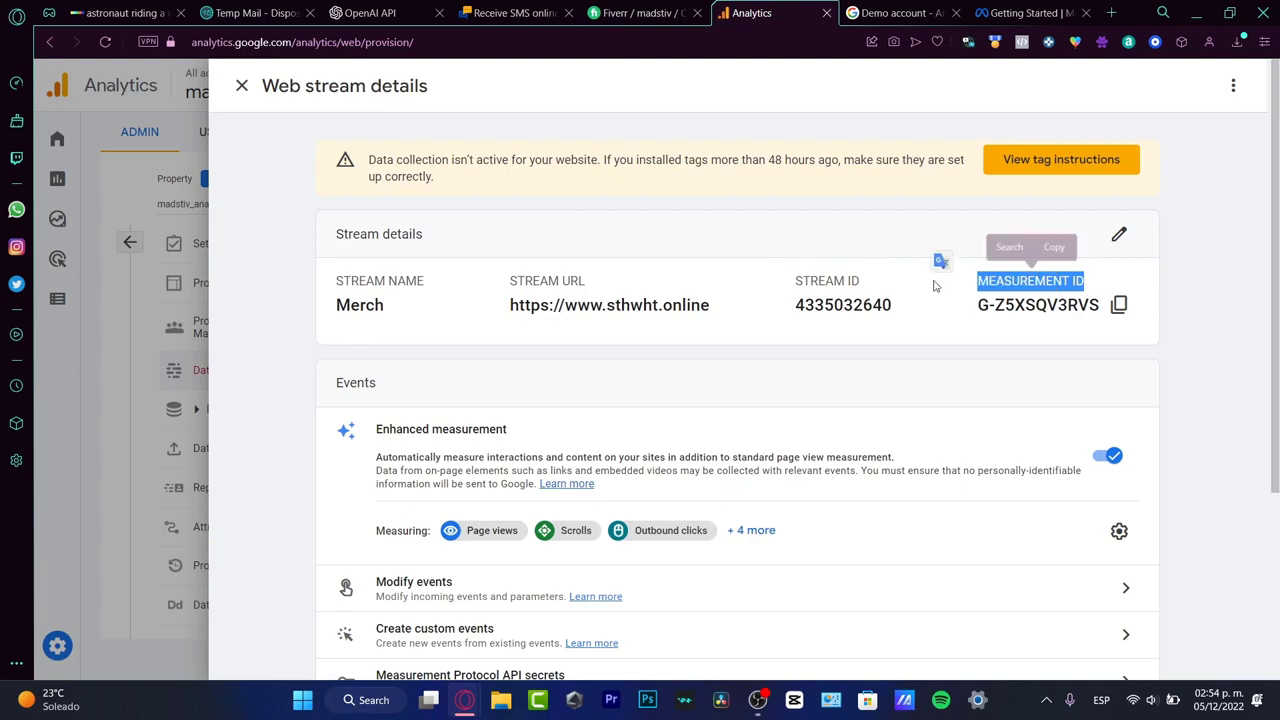
scroll(871, 325, down, 3)
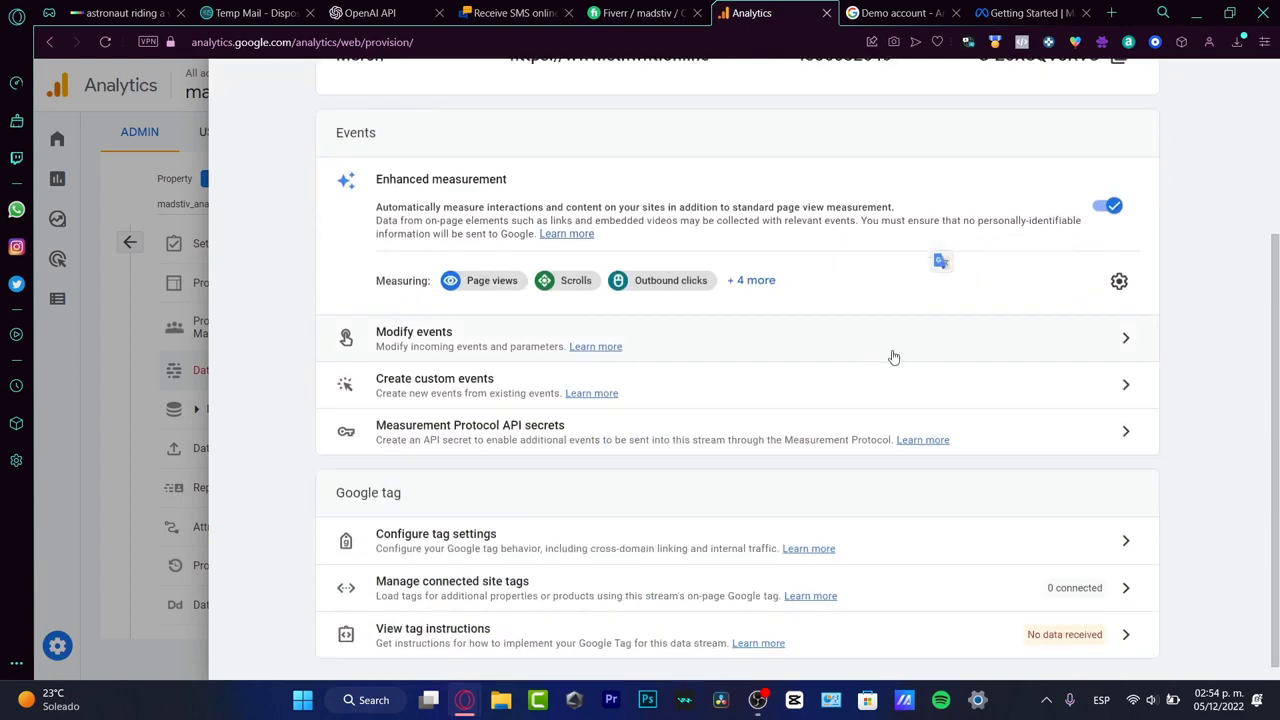
scroll(740, 385, down, 1)
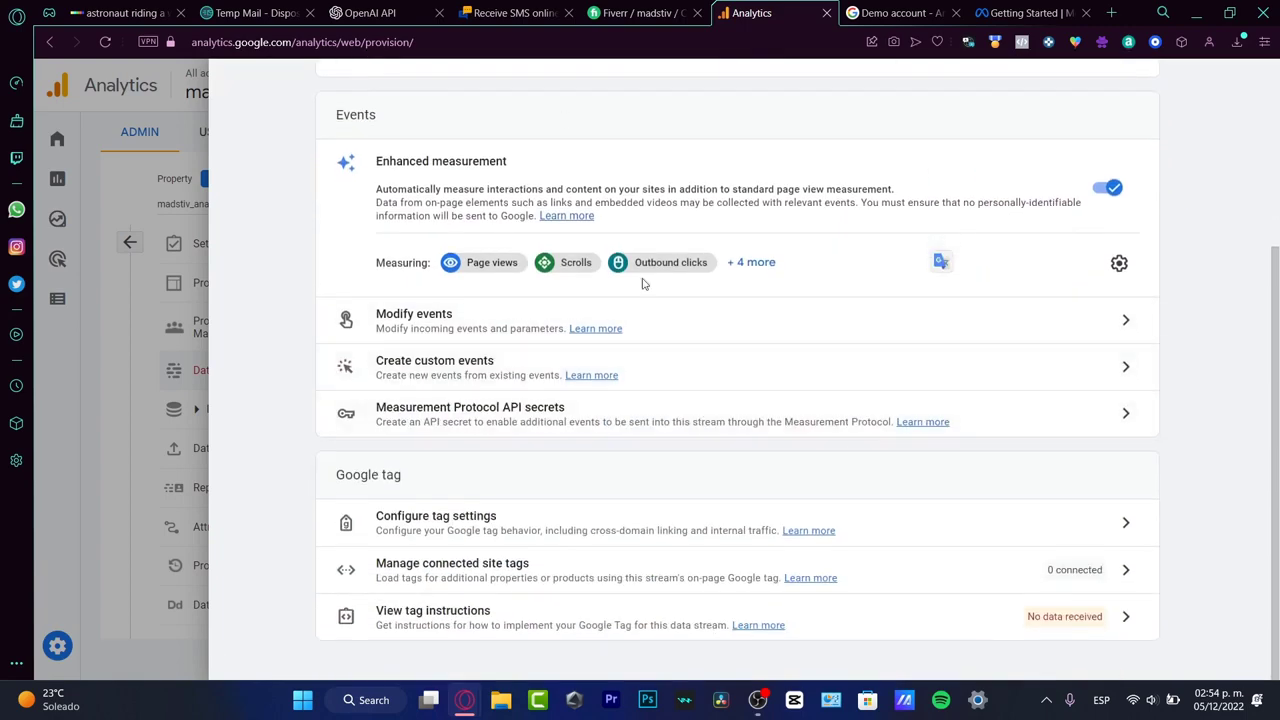
scroll(762, 420, up, 3)
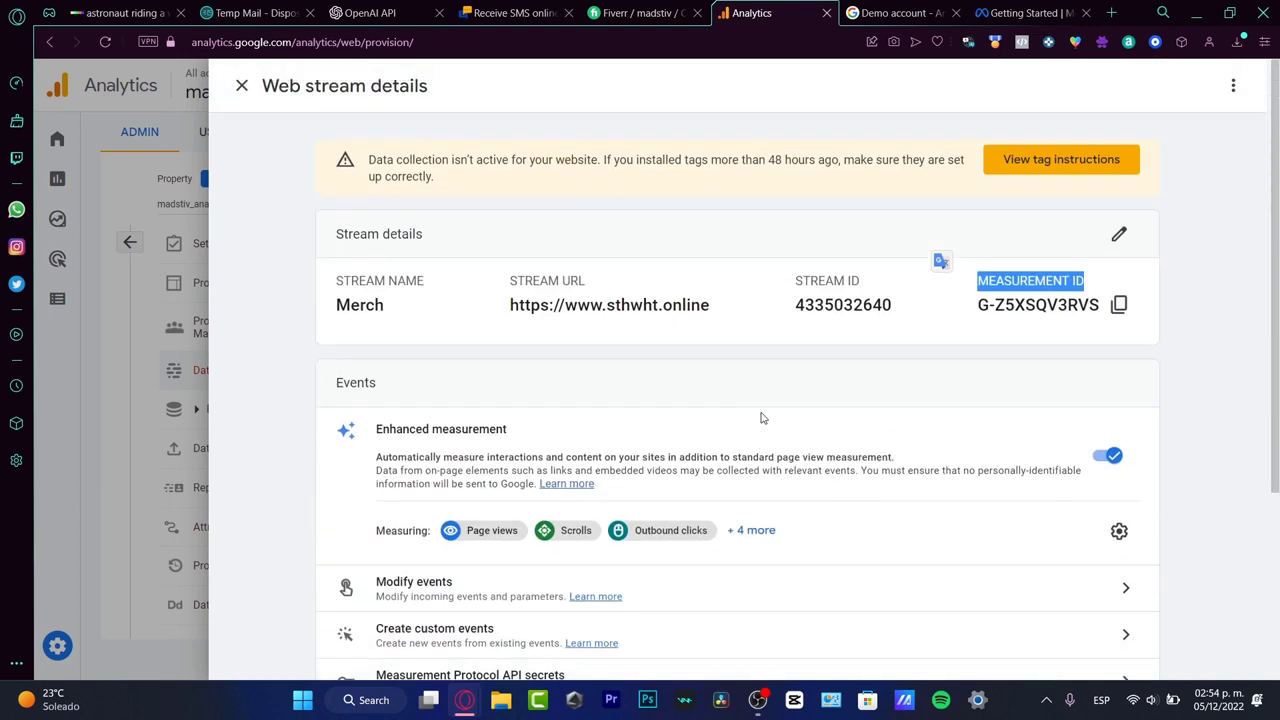
click(755, 376)
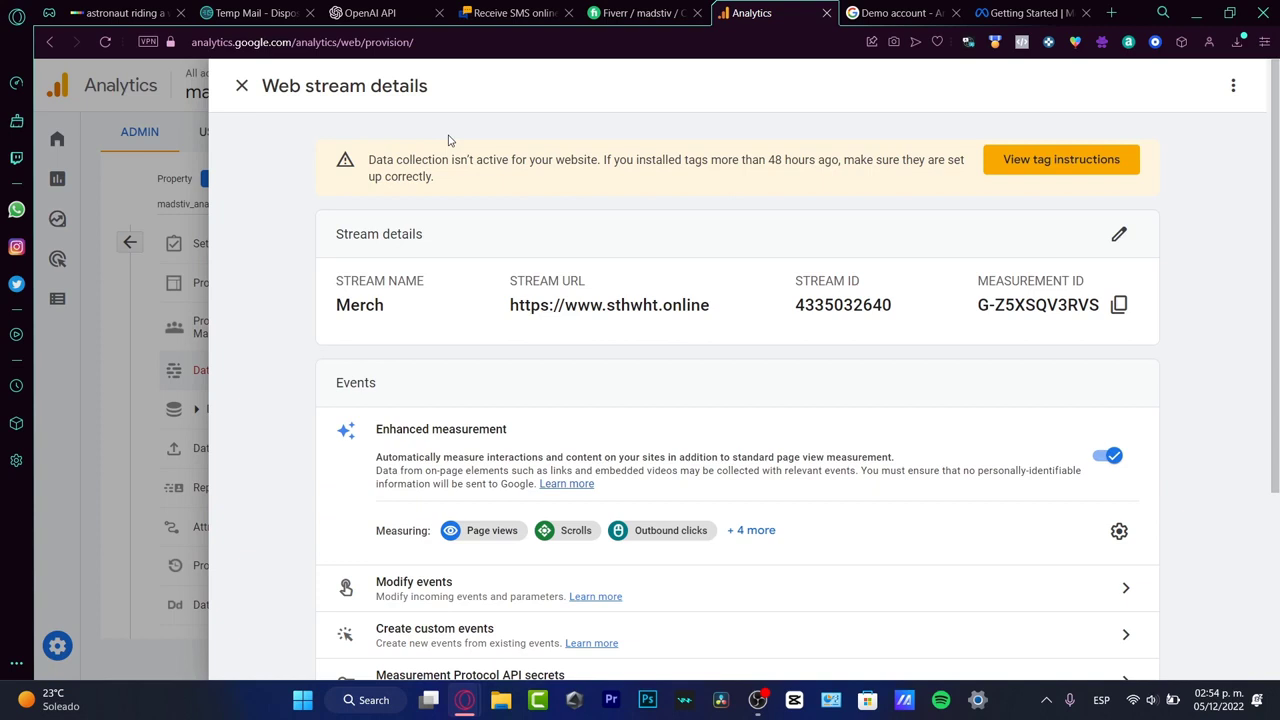
Step: Open the tag instructions and read the guidance on installing with a website builder or CMS
click(1058, 160)
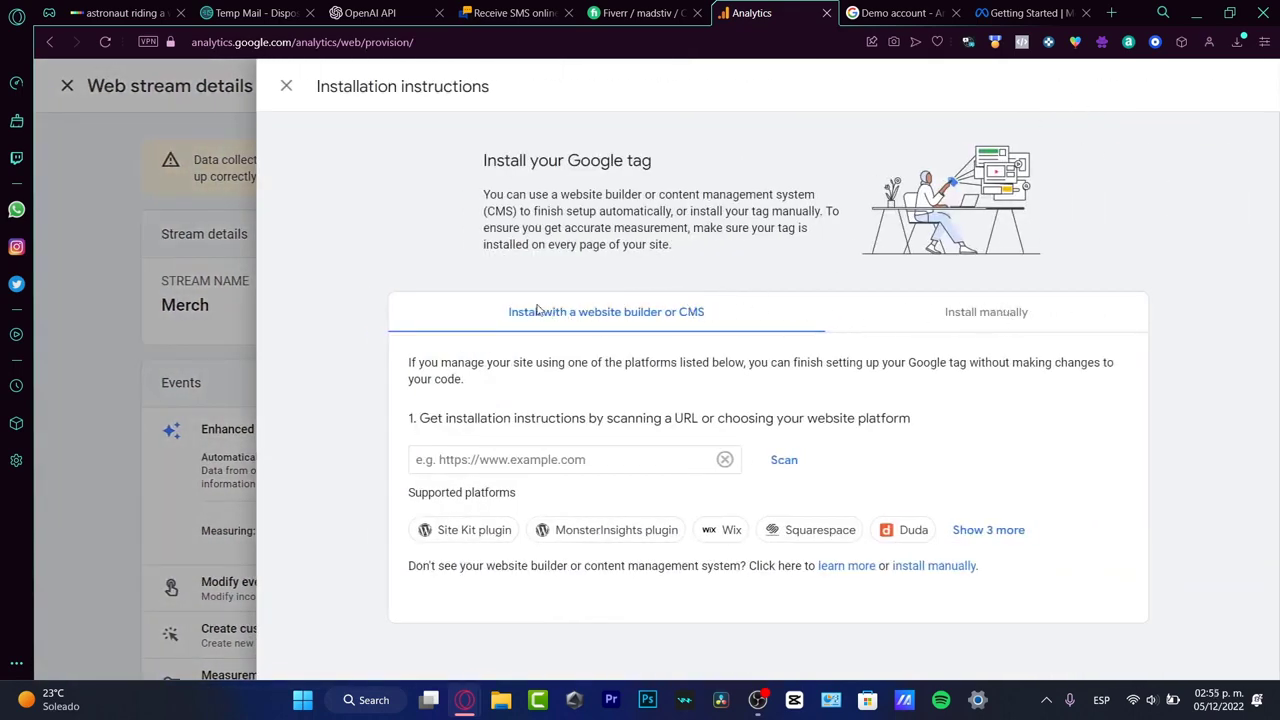
drag(542, 314, 708, 326)
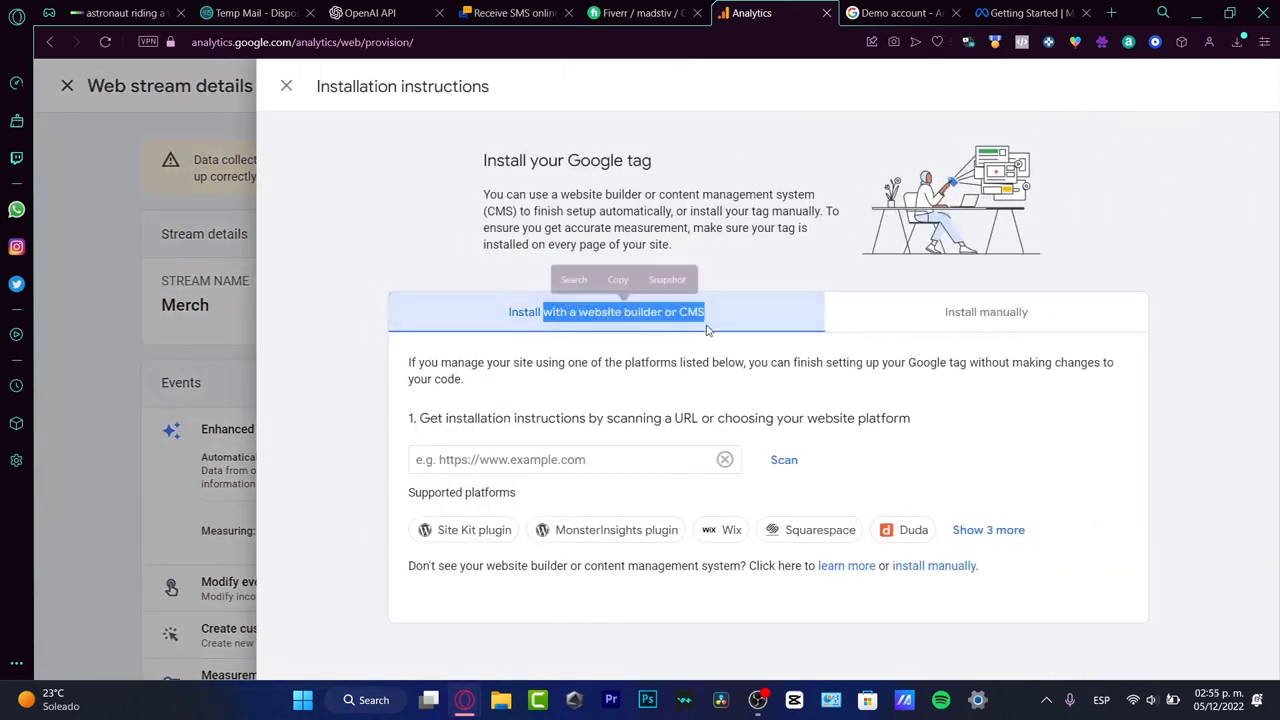
click(925, 383)
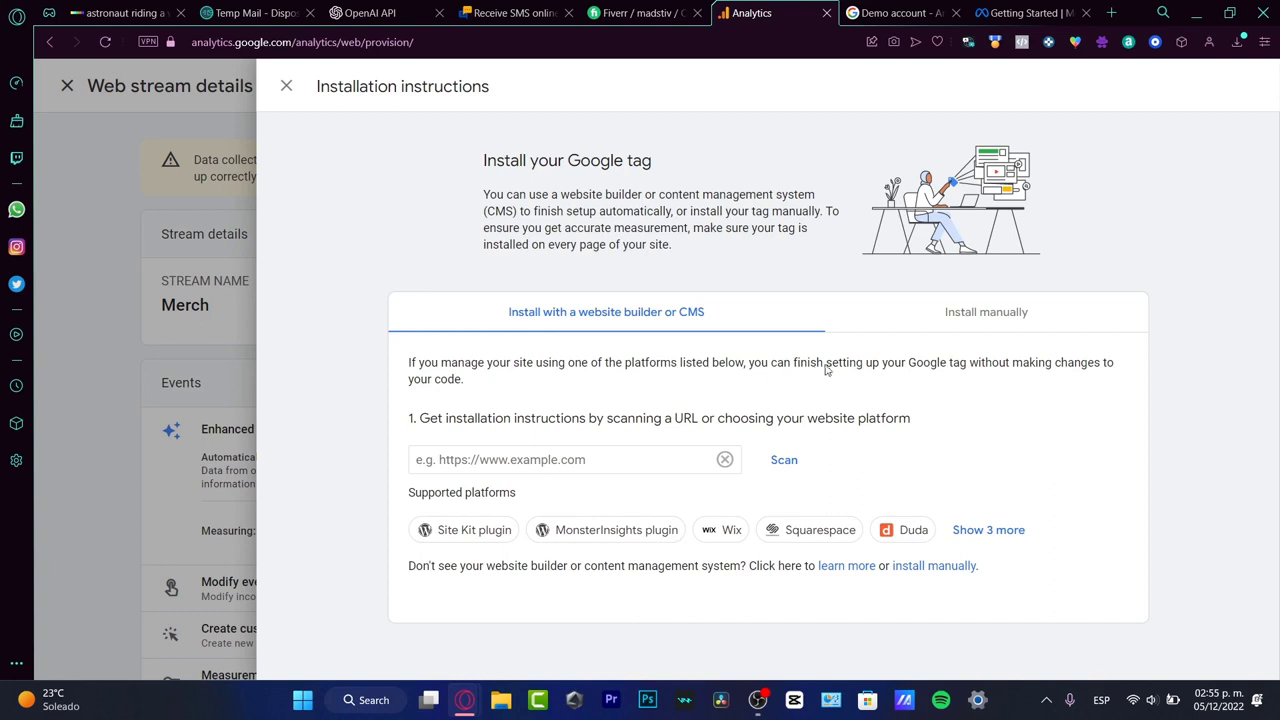
drag(903, 375, 1079, 386)
click(570, 400)
click(615, 452)
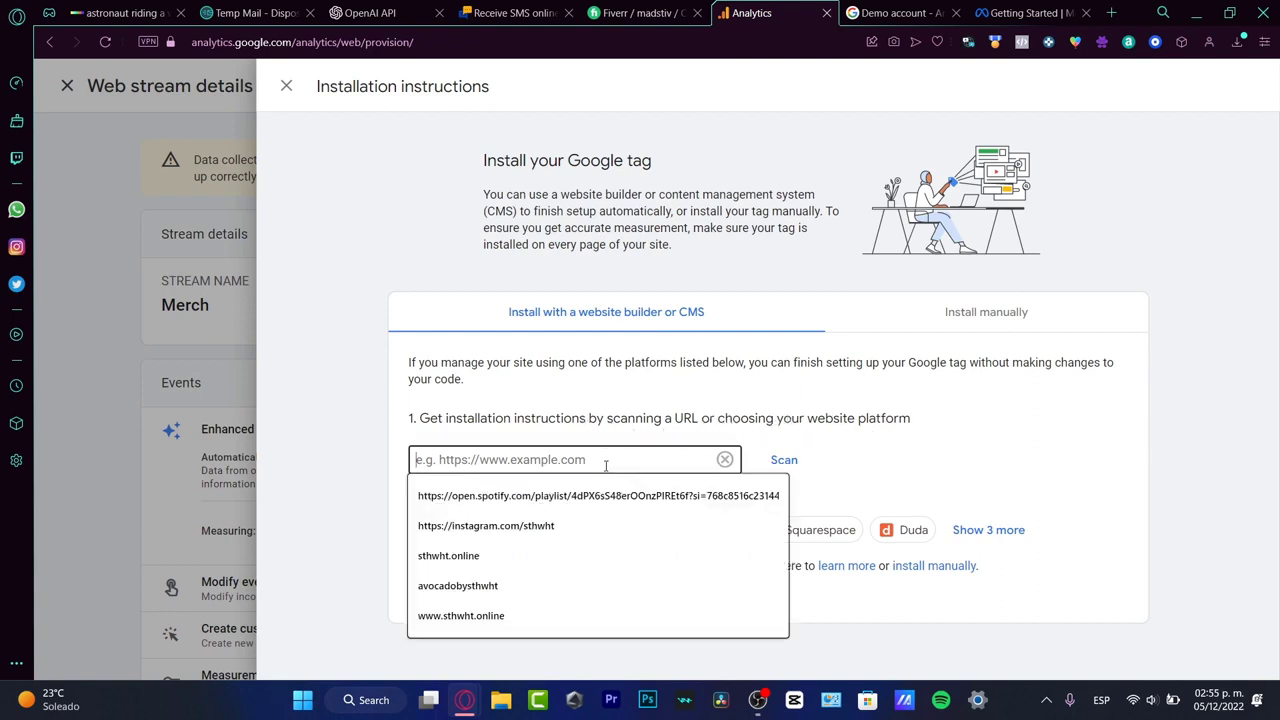
click(530, 548)
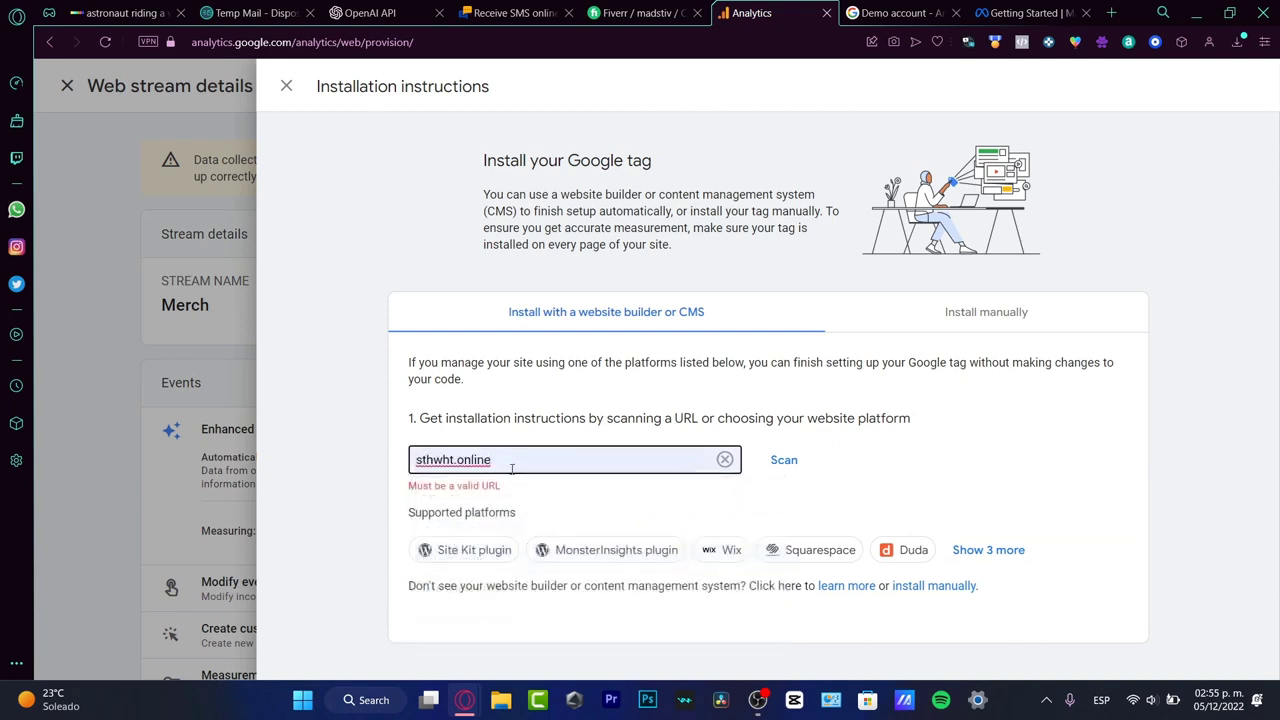
click(417, 459)
text(www.)
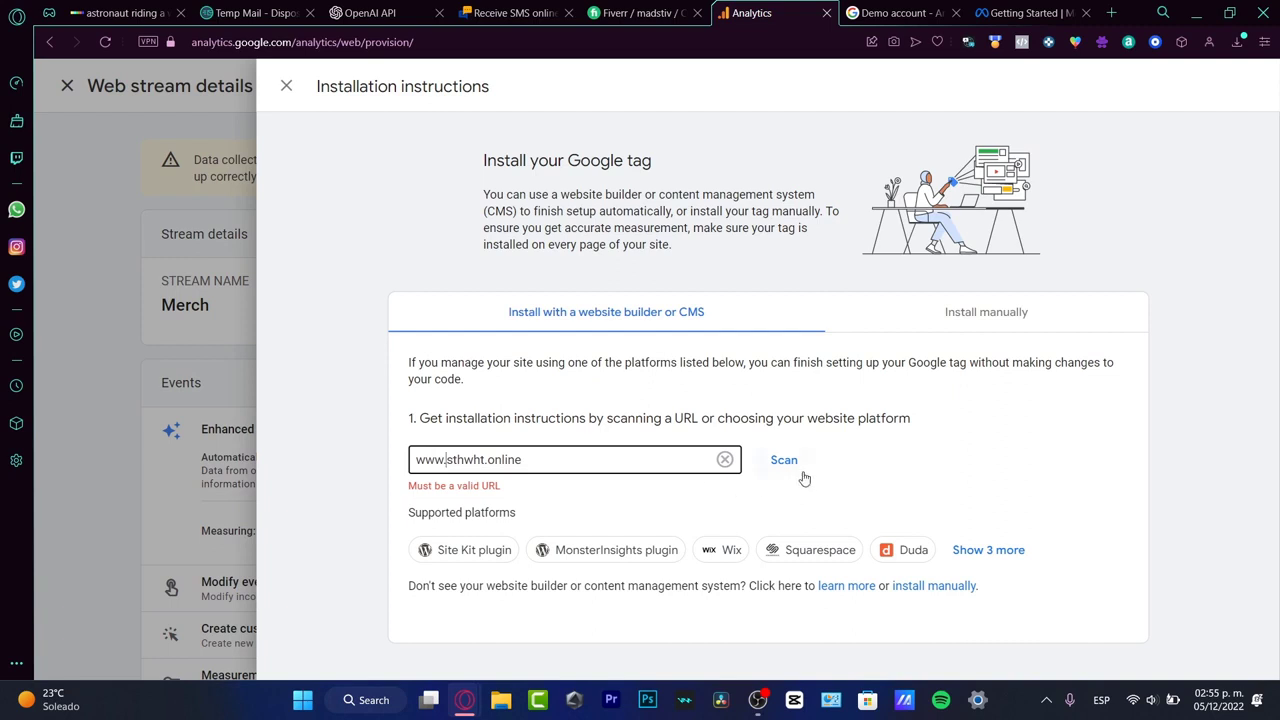
click(803, 476)
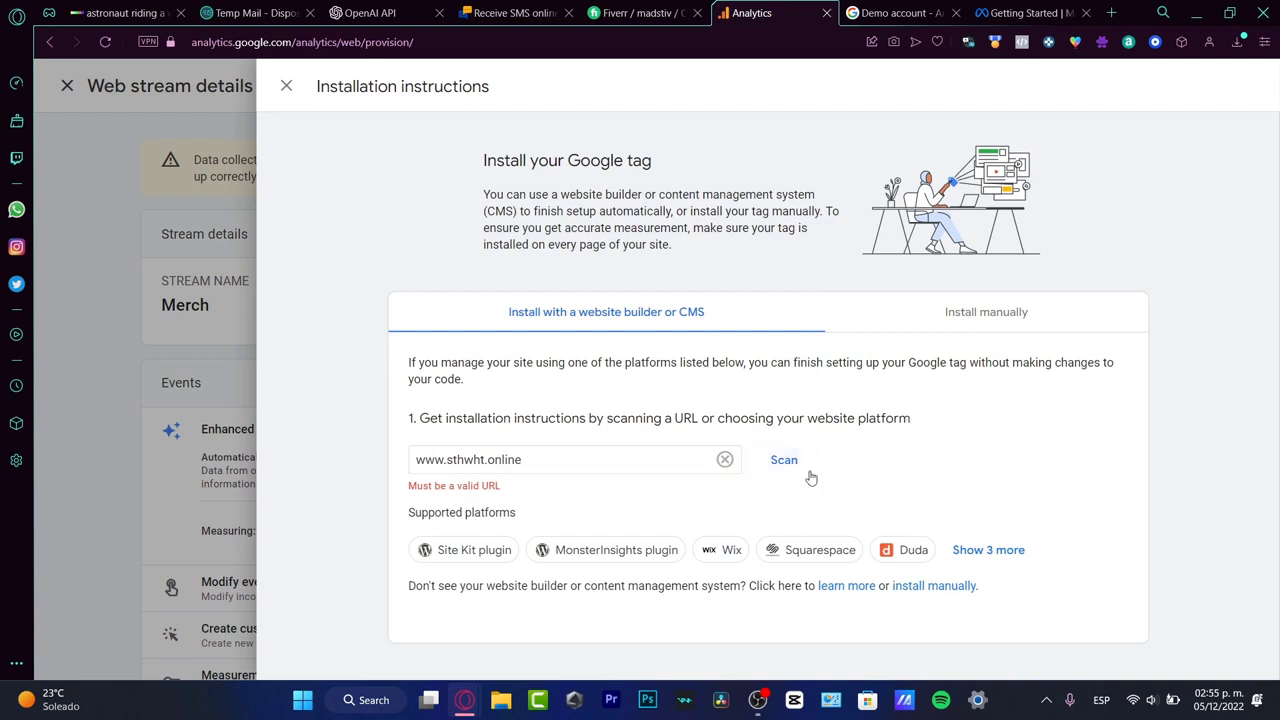
click(782, 463)
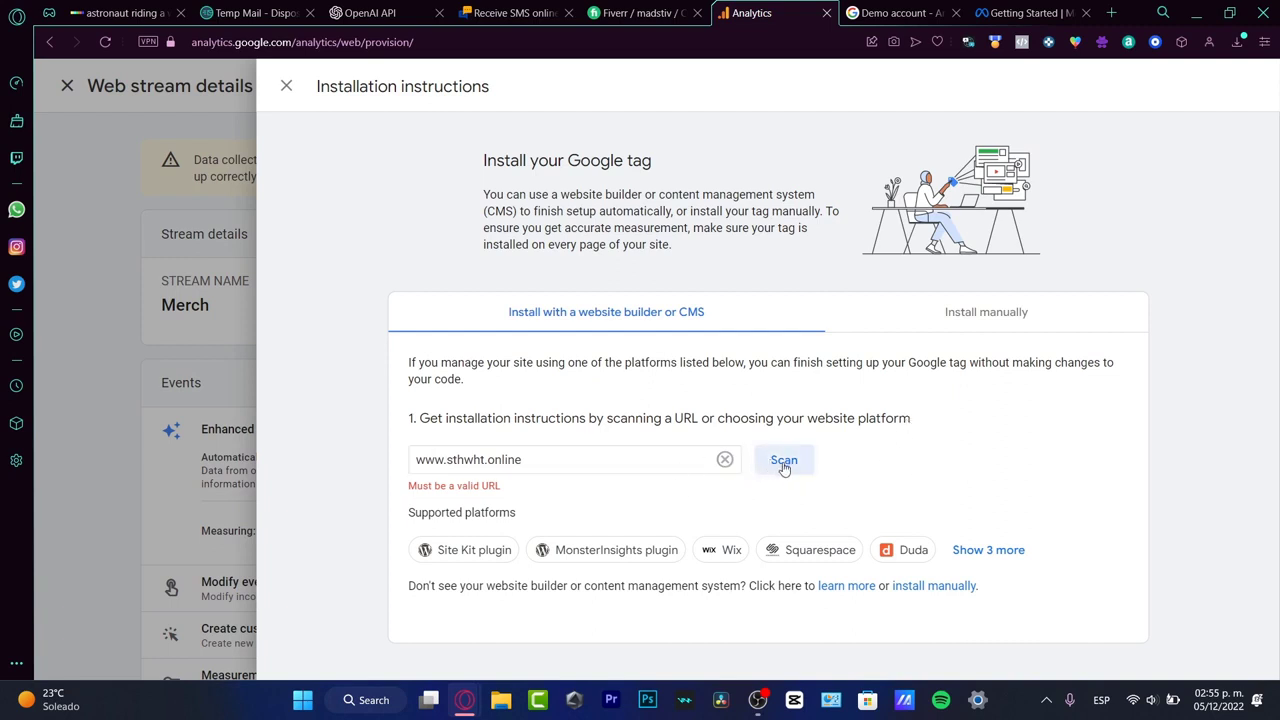
click(413, 465)
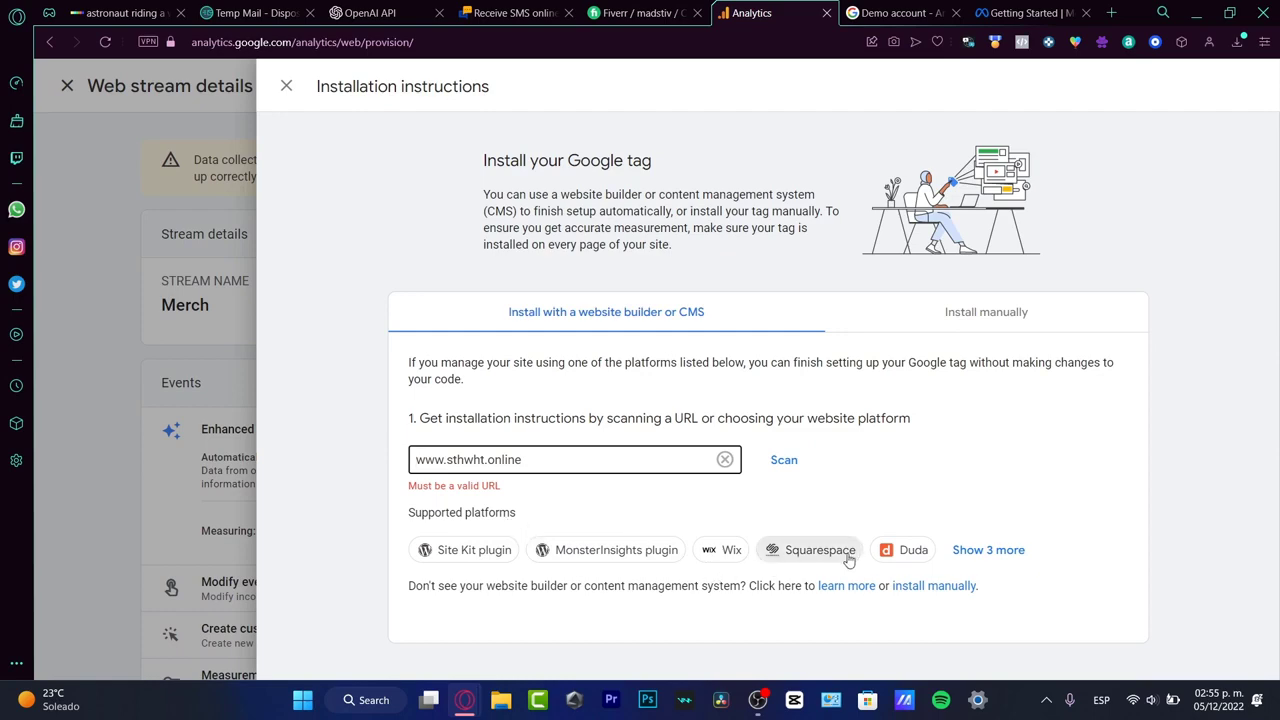
Step: View the full list of supported website platforms, and open the manual installation instructions to read where the Google tag must be placed
click(970, 558)
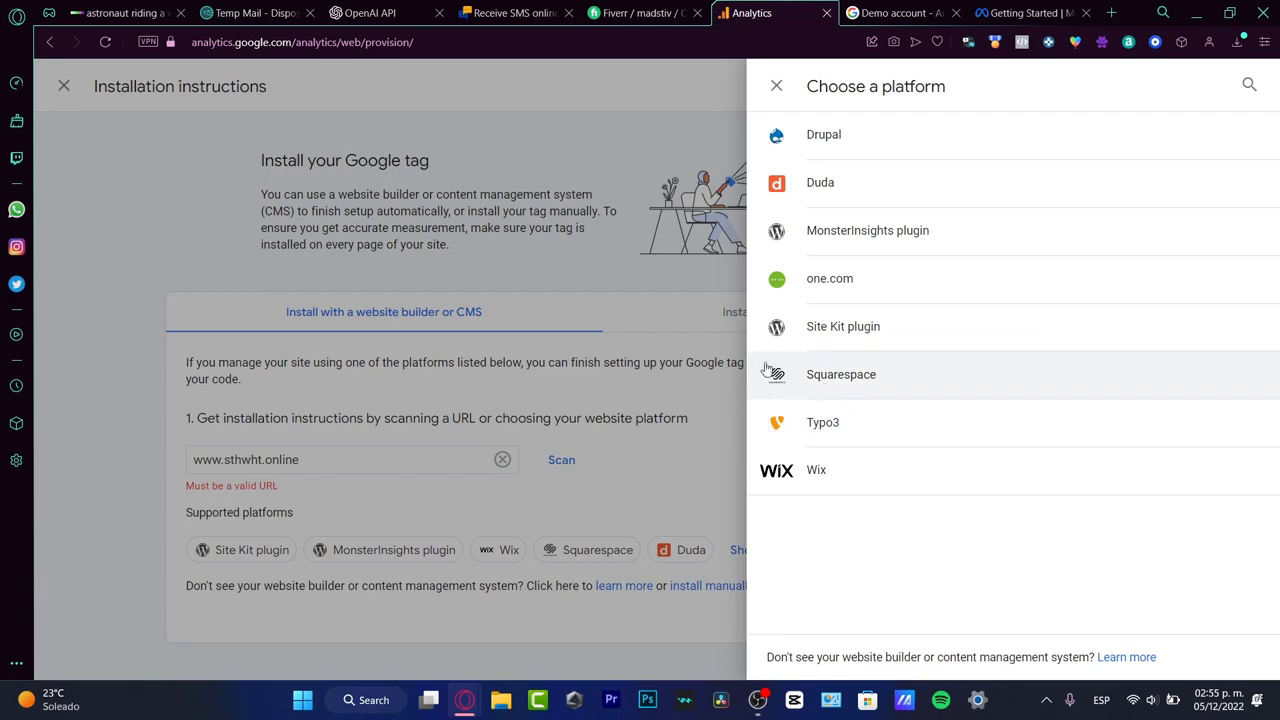
click(690, 442)
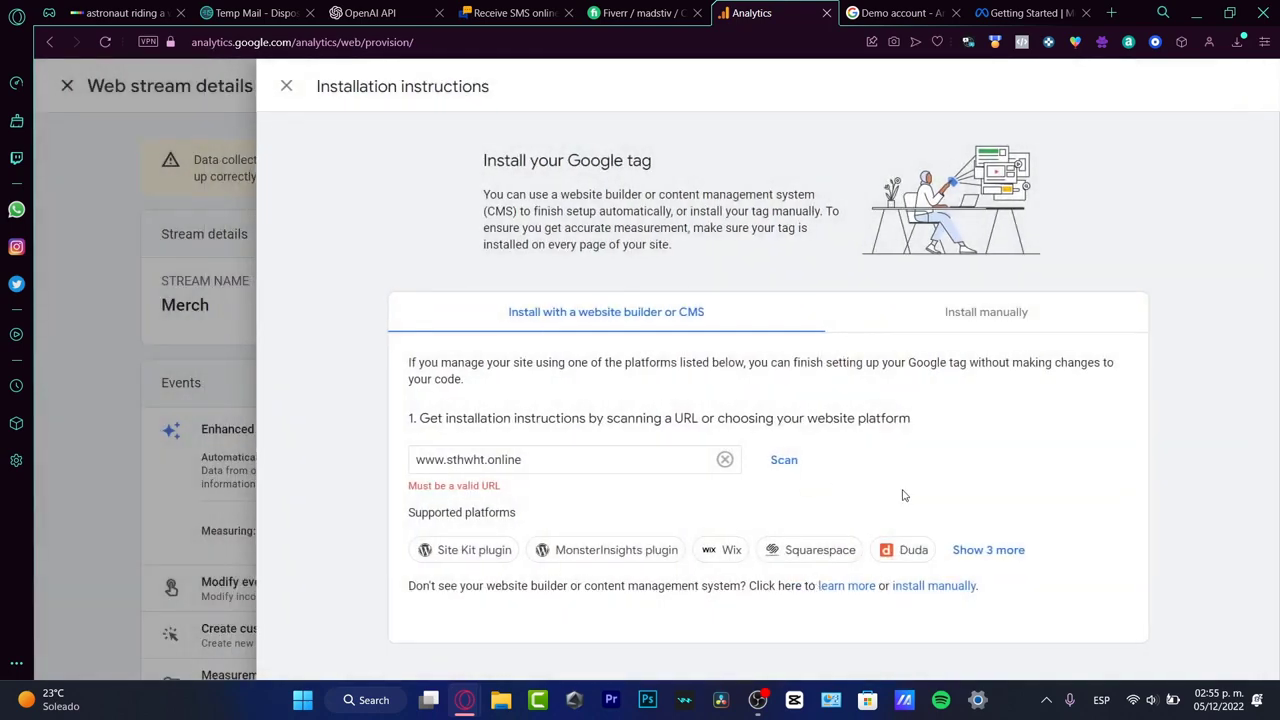
drag(1005, 326, 1009, 322)
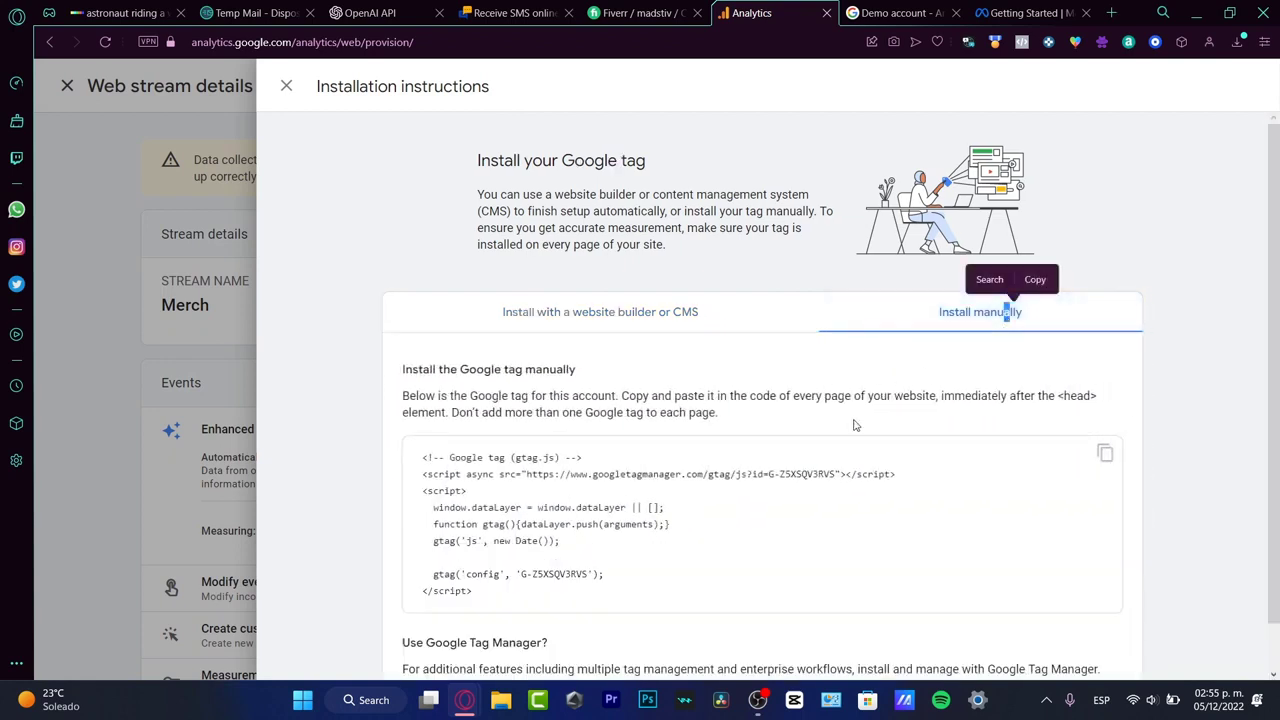
scroll(910, 448, down, 1)
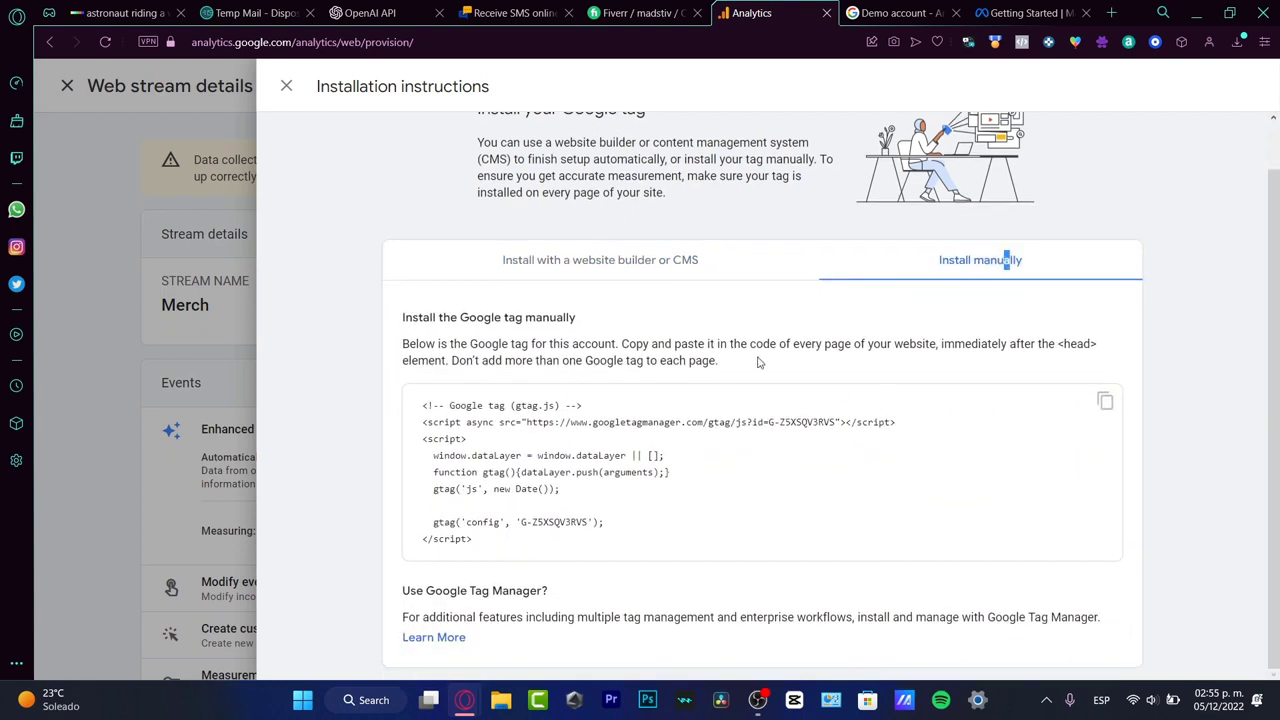
drag(450, 344, 737, 377)
key(ctrl+c)
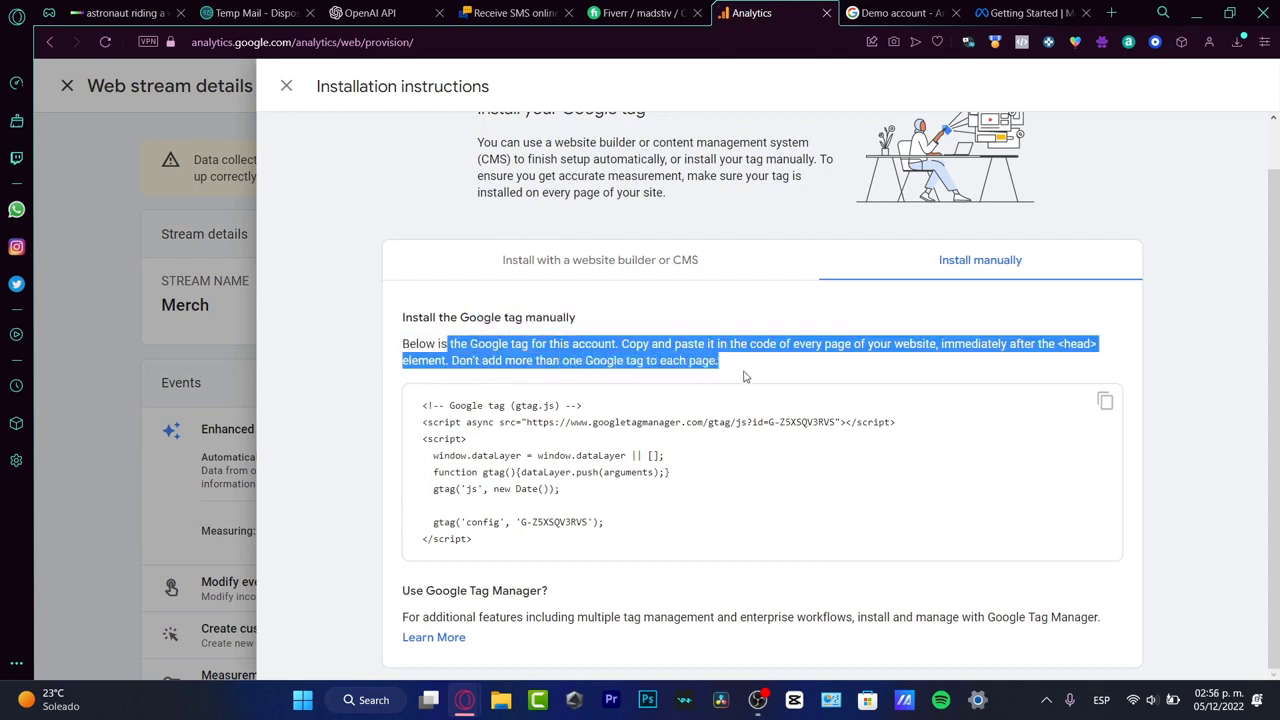
click(579, 518)
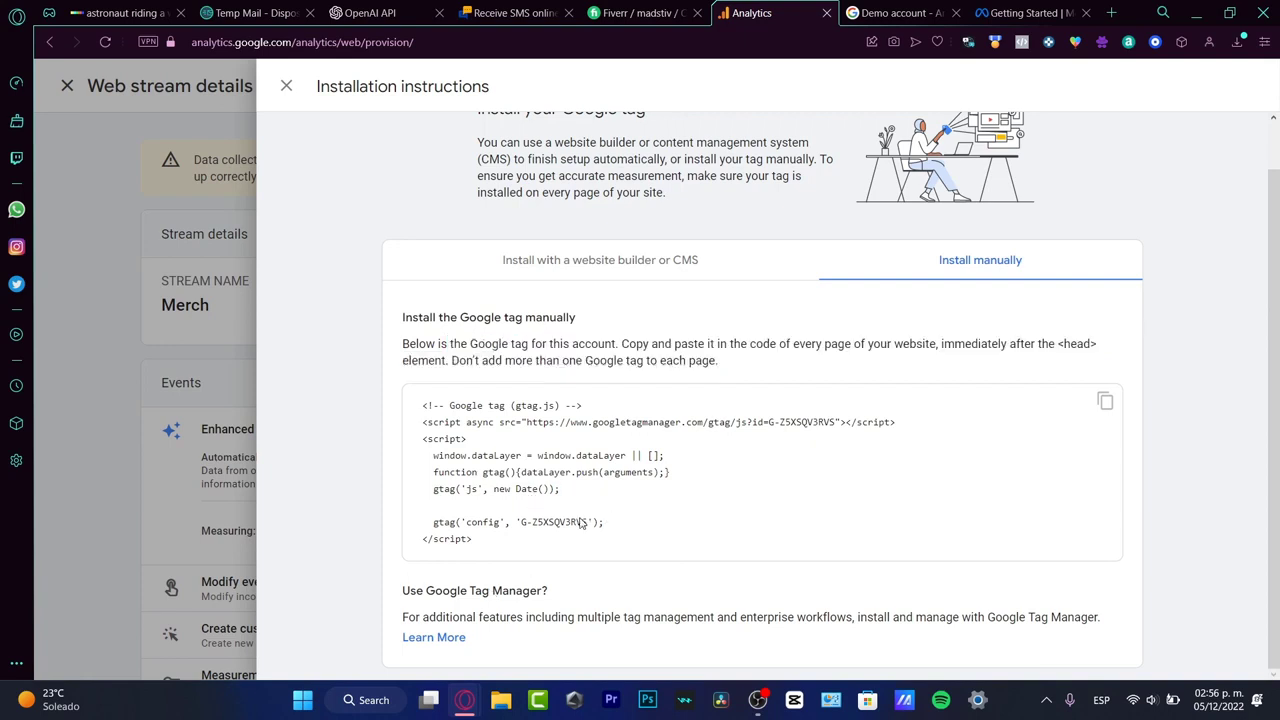
Step: Copy the complete Google tag (gtag.js) code snippet and return to the website builder or CMS instructions
drag(517, 547, 386, 381)
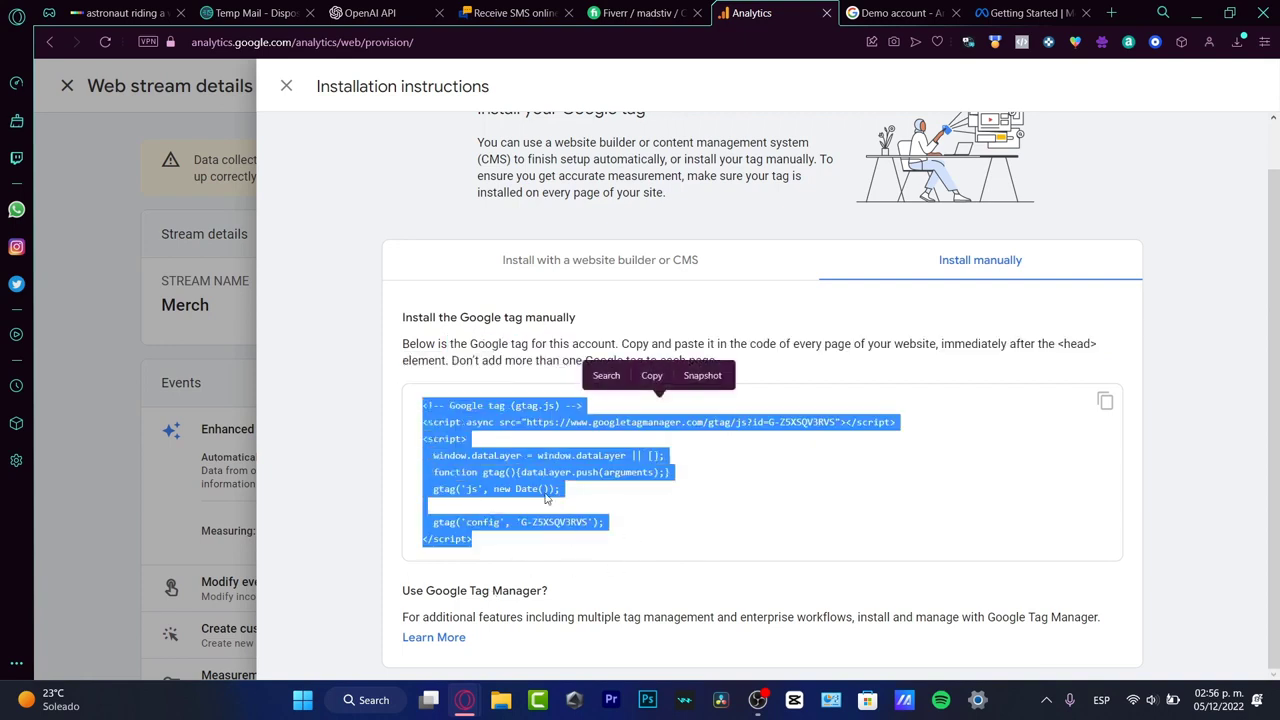
key(ctrl+c)
click(543, 553)
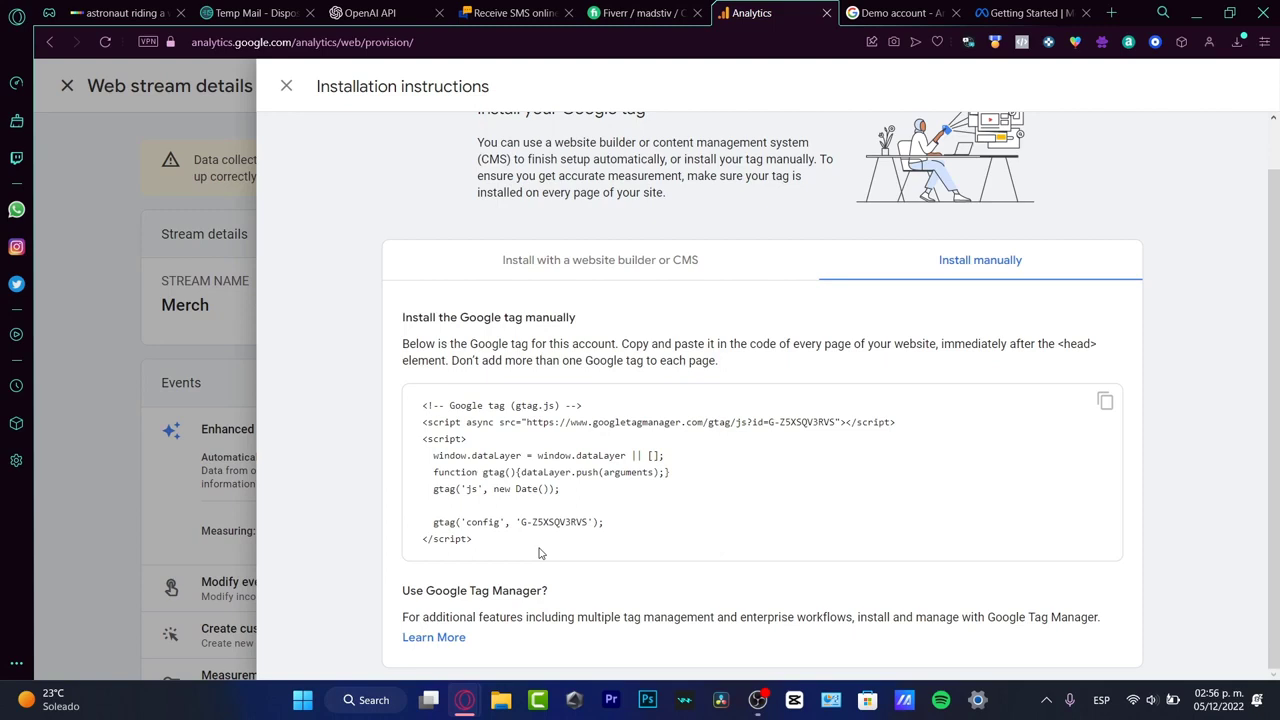
click(591, 262)
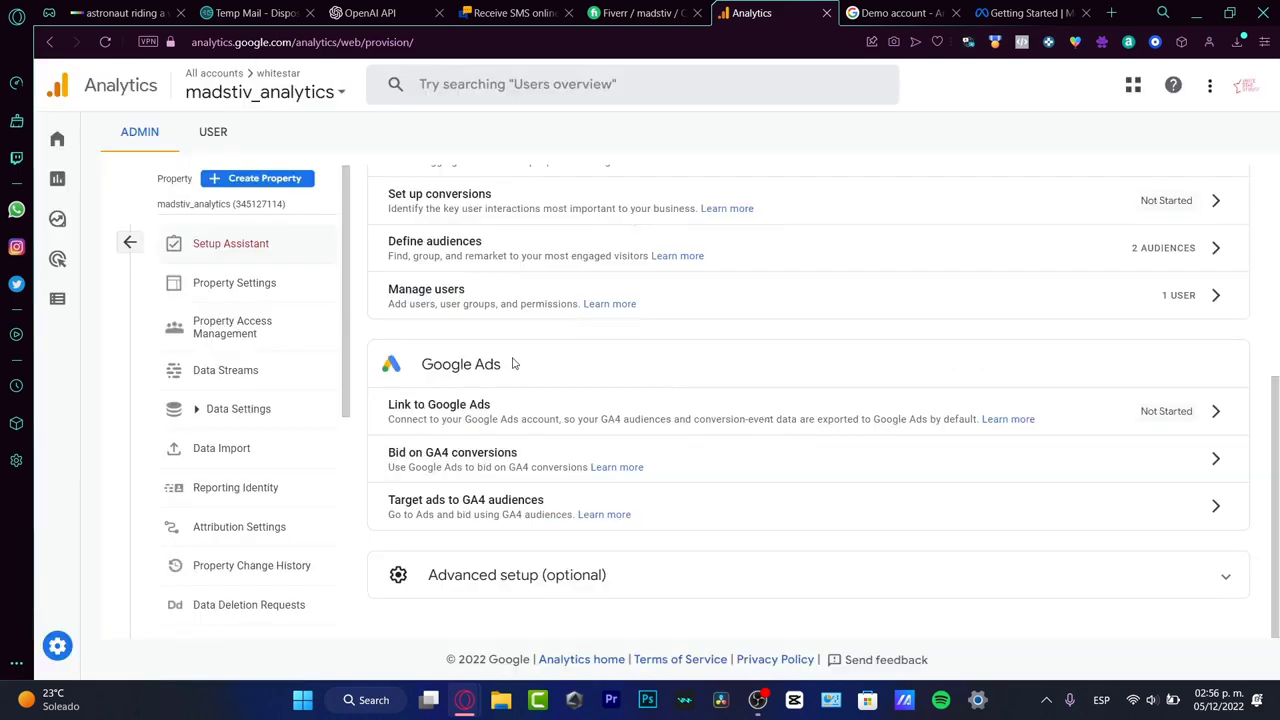
Step: Review the Setup Assistant's property settings and Google Ads options, and expand the optional advanced setup to view its entries
drag(514, 364, 433, 365)
scroll(433, 370, up, 3)
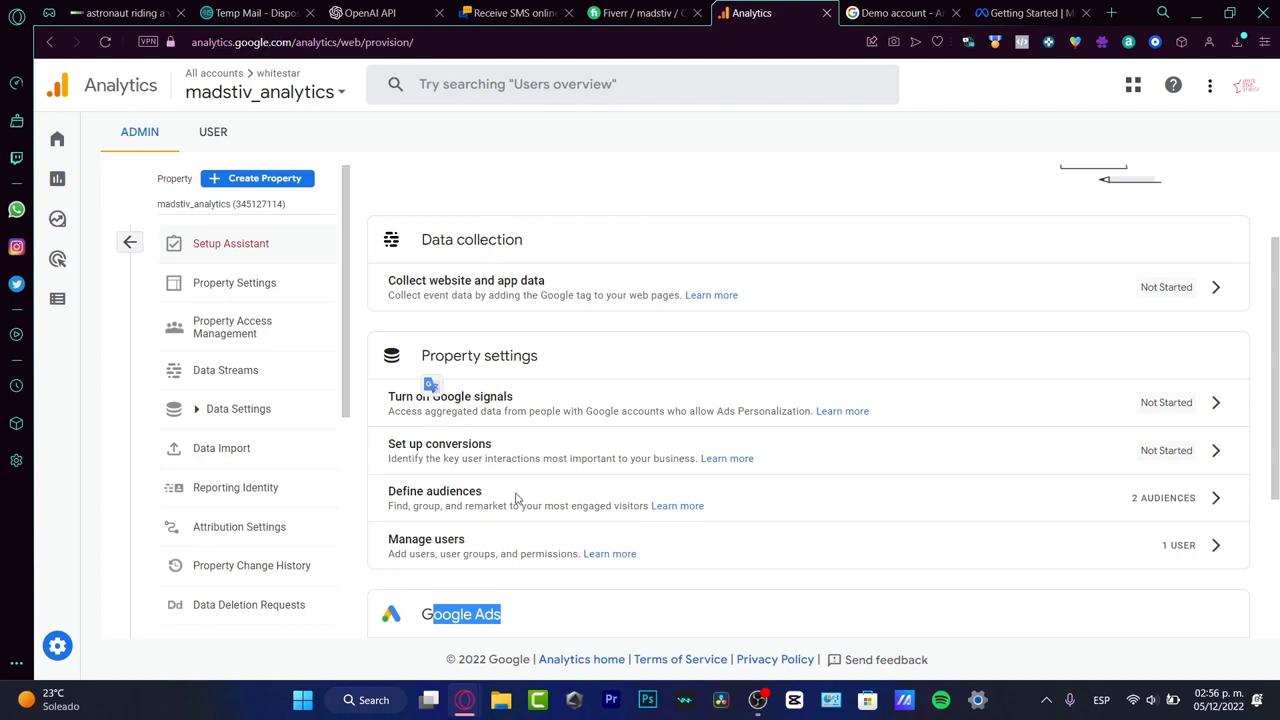
scroll(517, 497, down, 3)
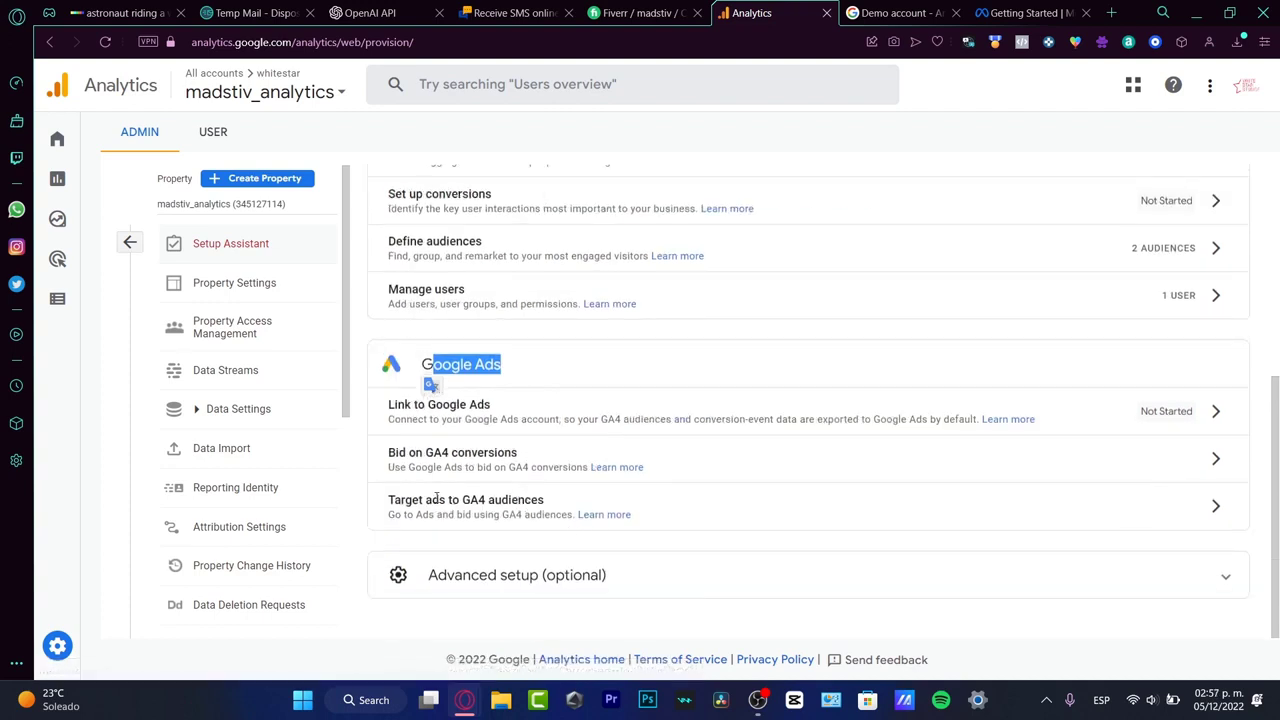
drag(436, 497, 388, 500)
click(660, 591)
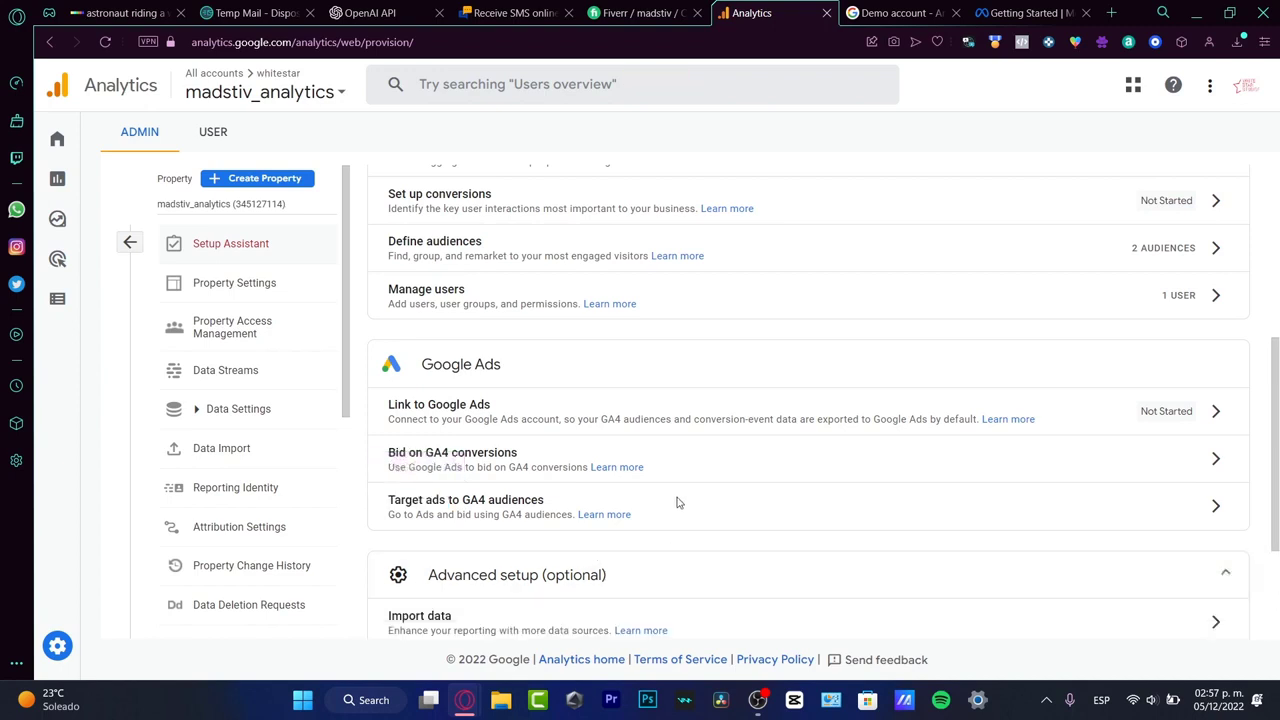
scroll(677, 502, down, 2)
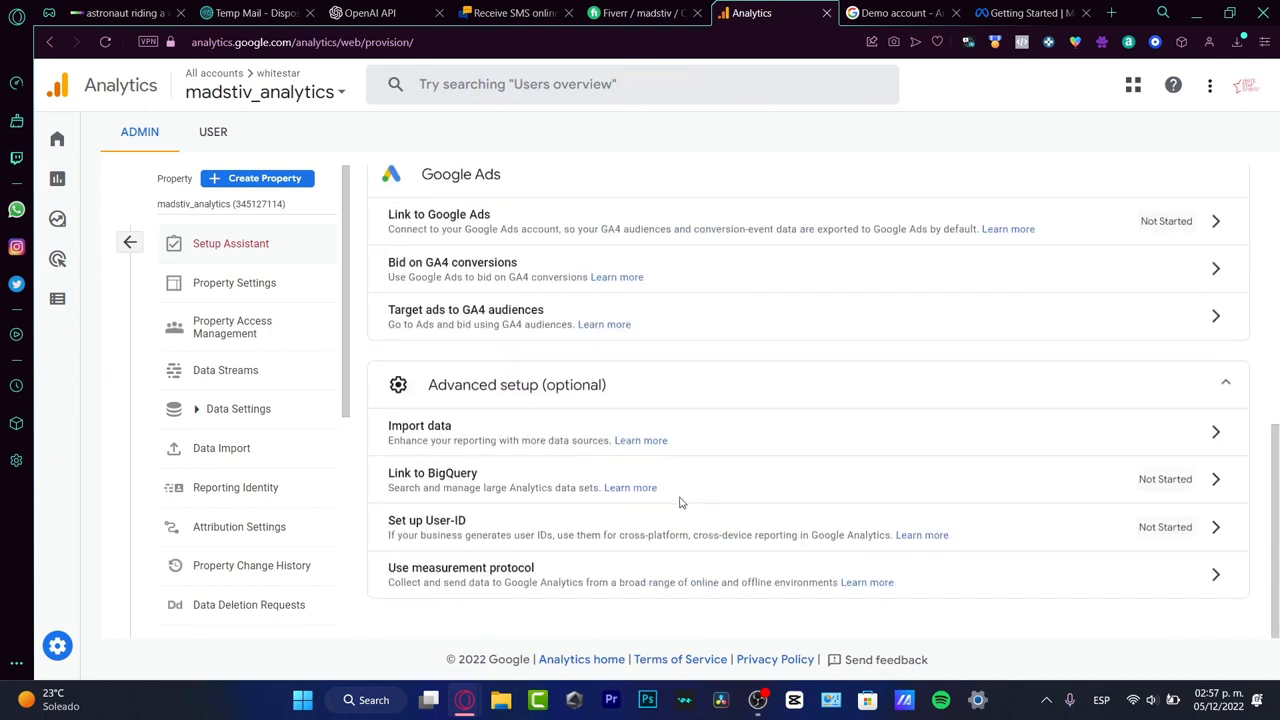